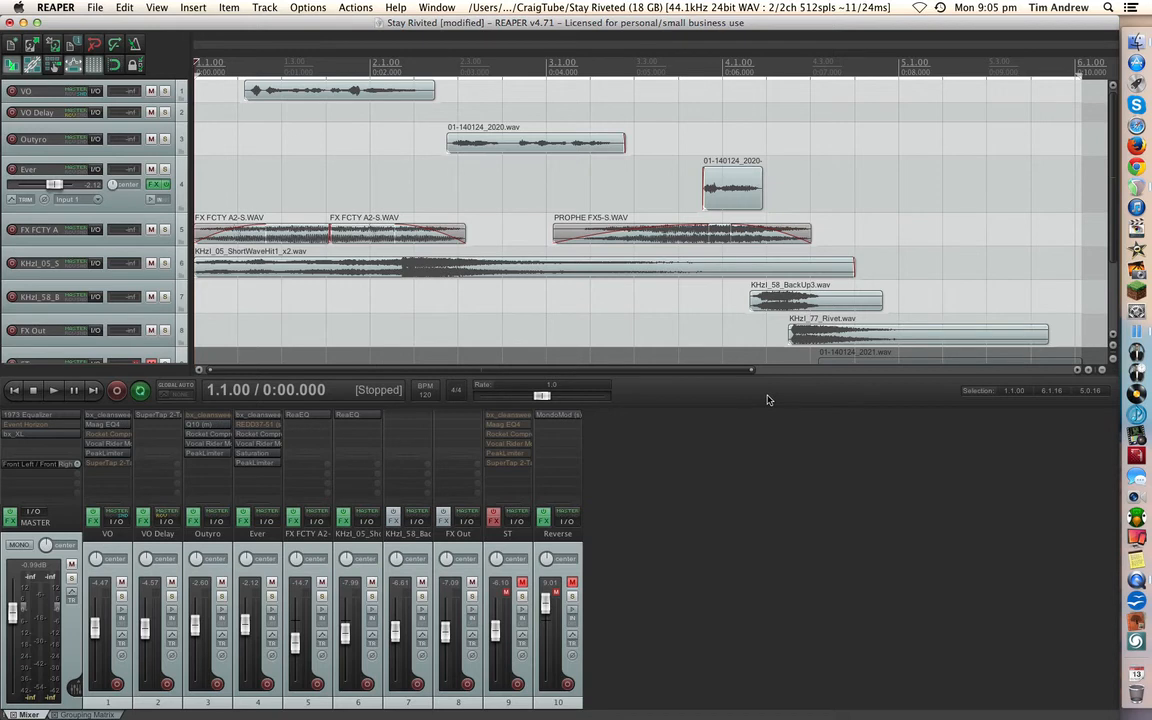
Play the full mix from the start and duplicate the Ever track
left_click(56, 391)
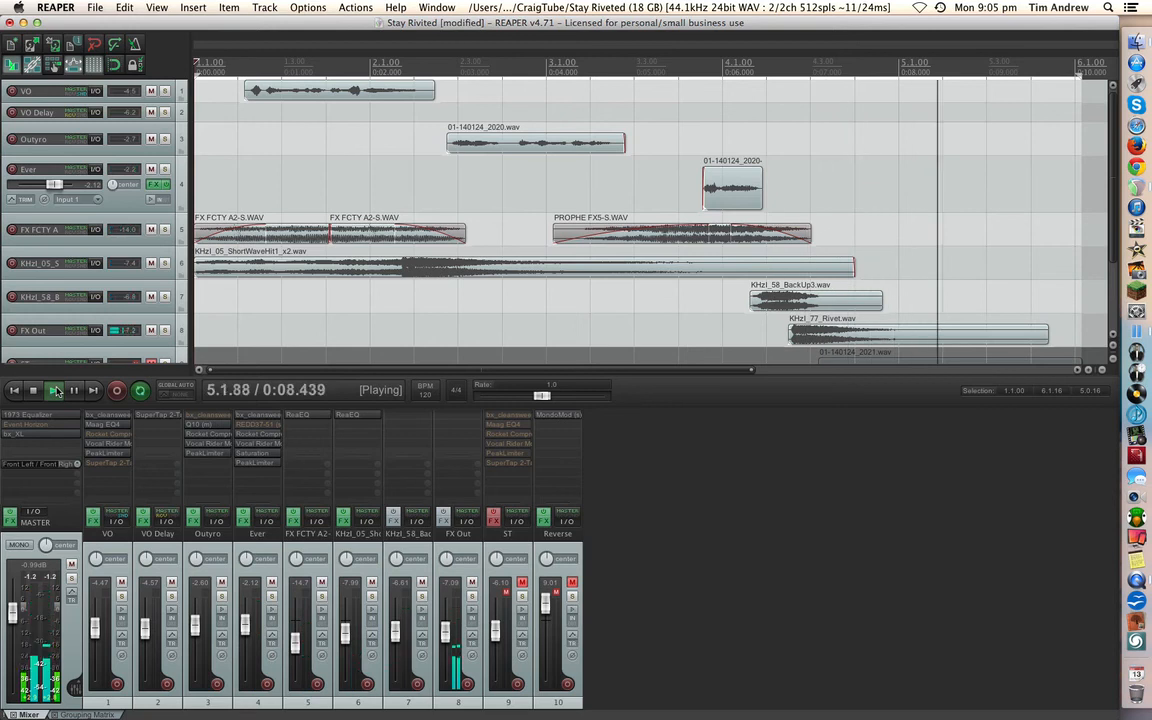
key("space")
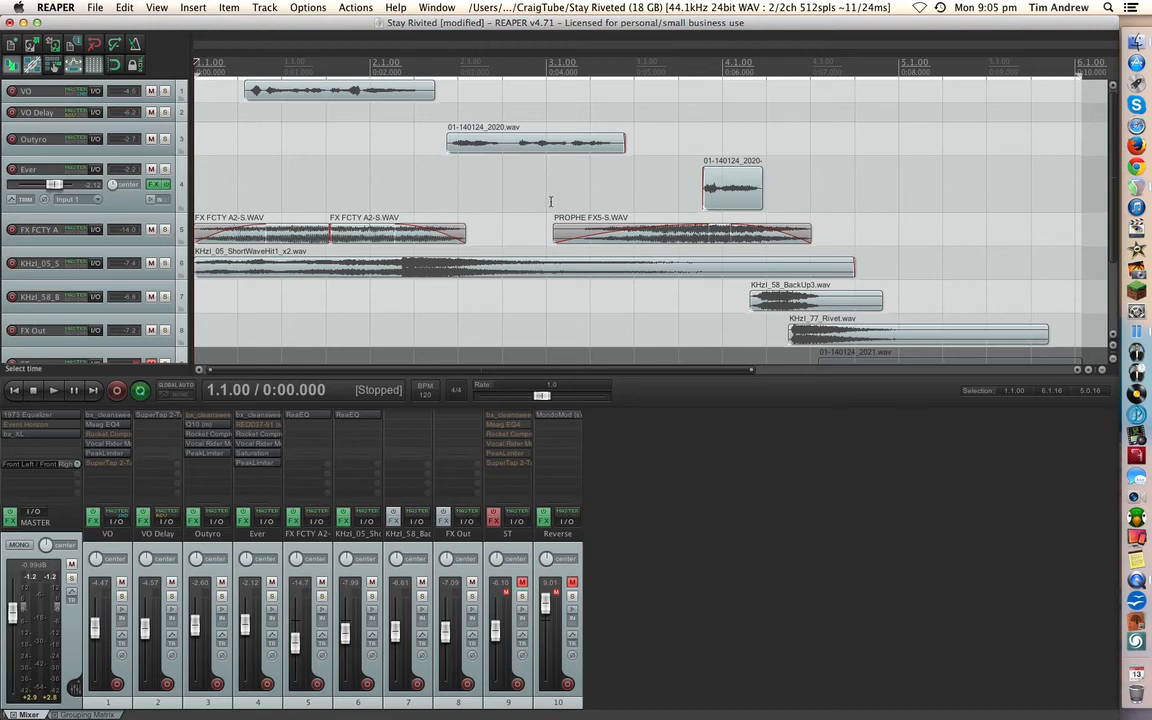
right_click(127, 207)
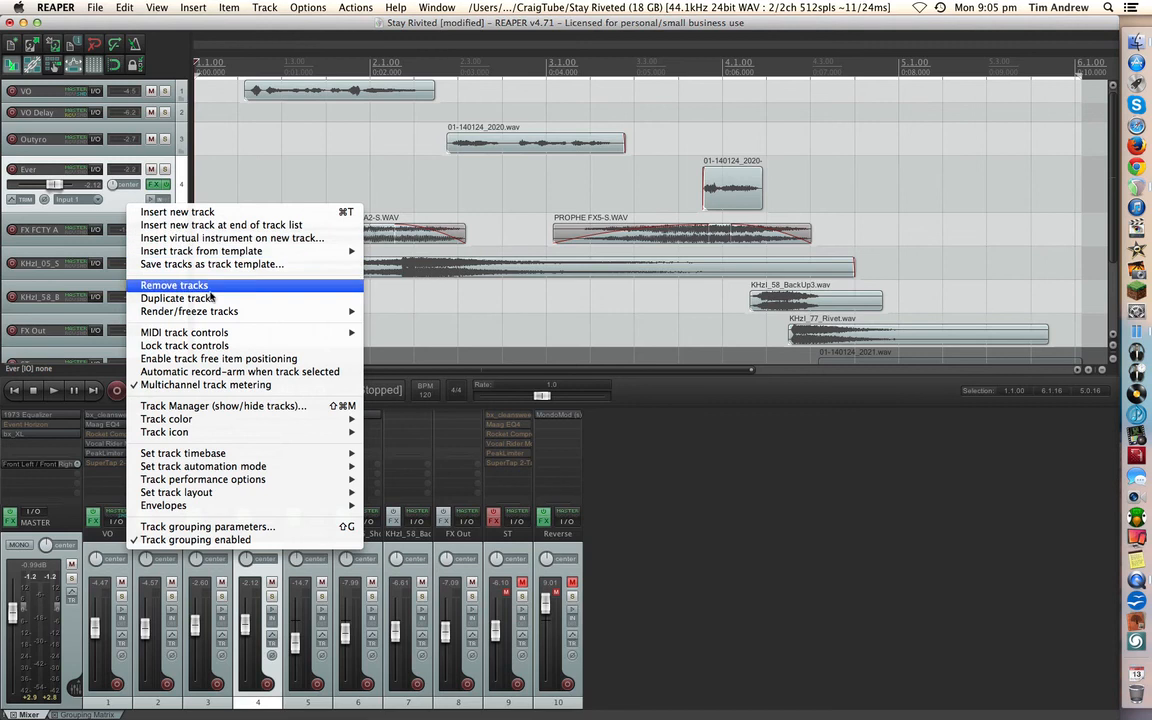
left_click(226, 303)
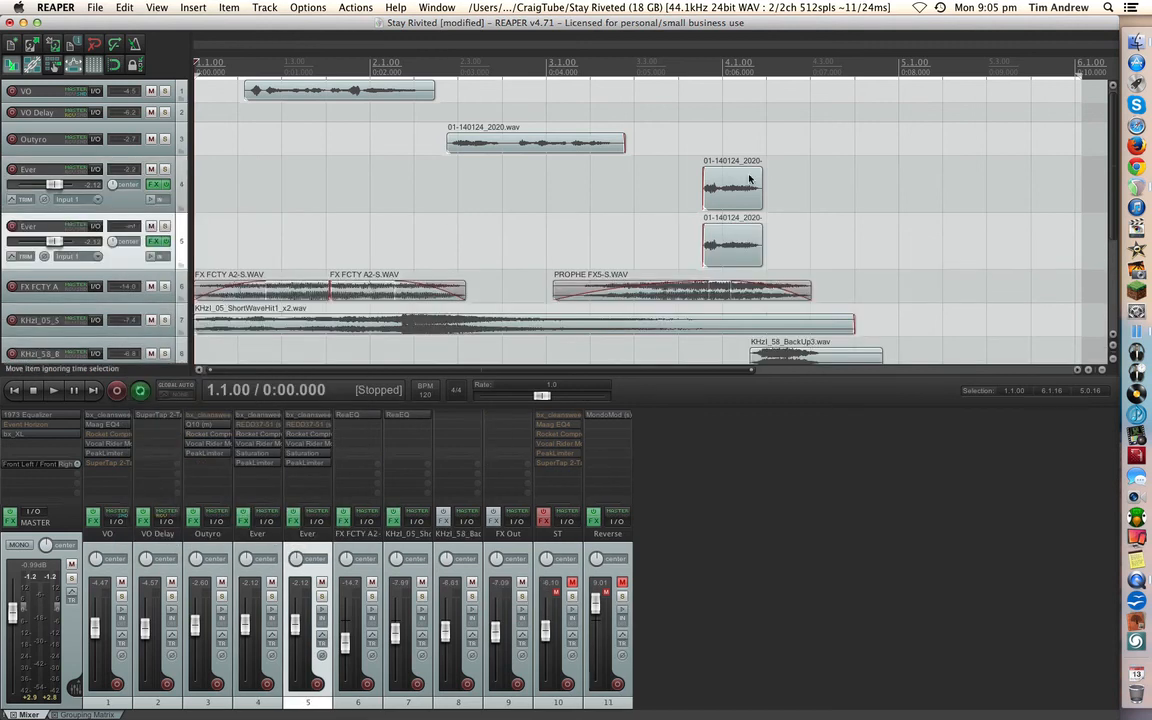
Solo the duplicated Ever track and audition its clip from just before it starts
left_click(164, 226)
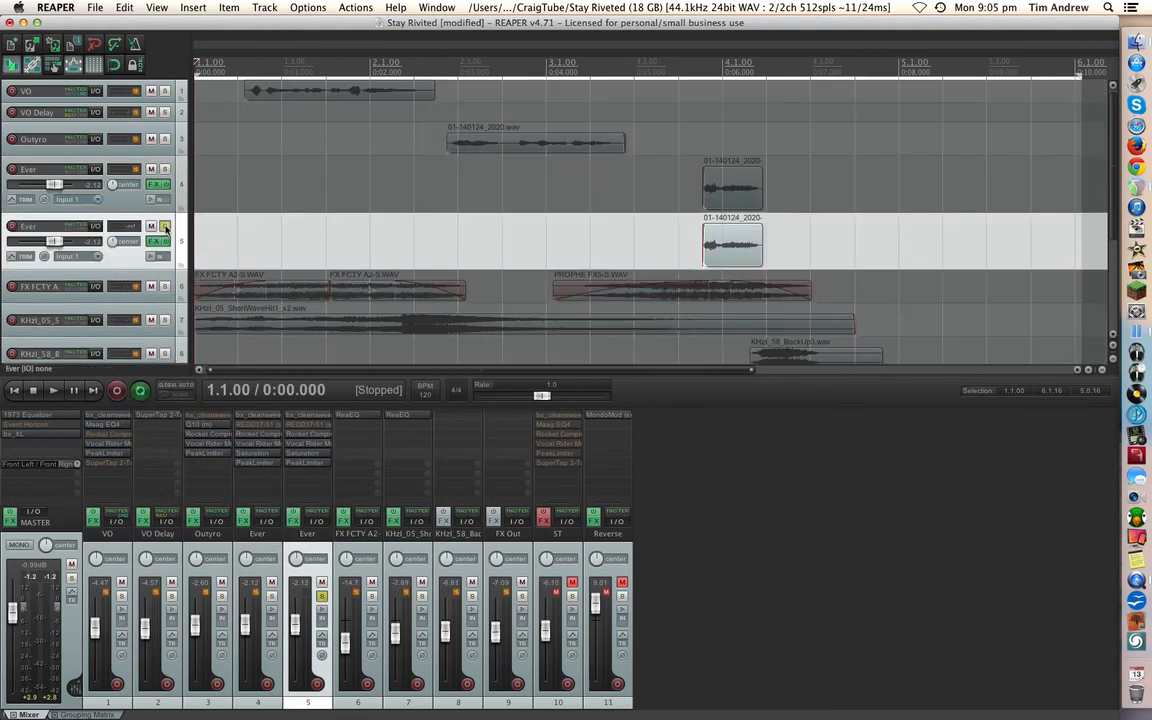
left_click(688, 66)
key("space")
key("space")
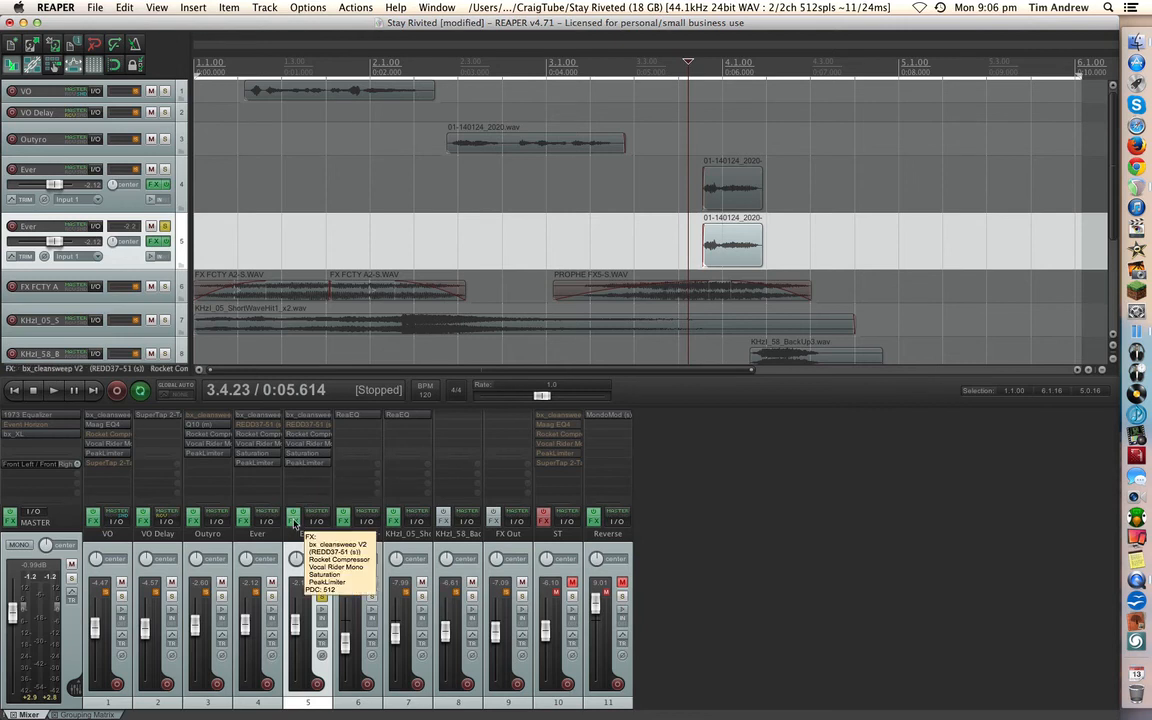
Add the PM-Digital Plate reverb to the end of the duplicated Ever track's effects chain
left_click(294, 520)
left_click(381, 455)
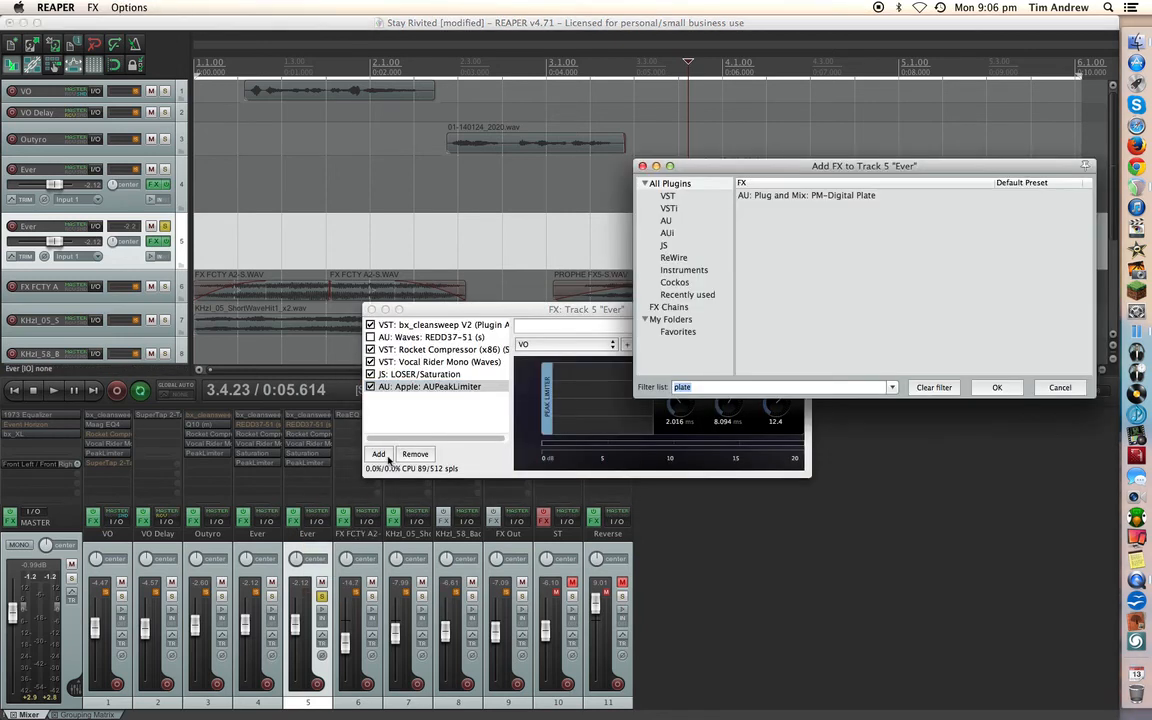
left_click(790, 197)
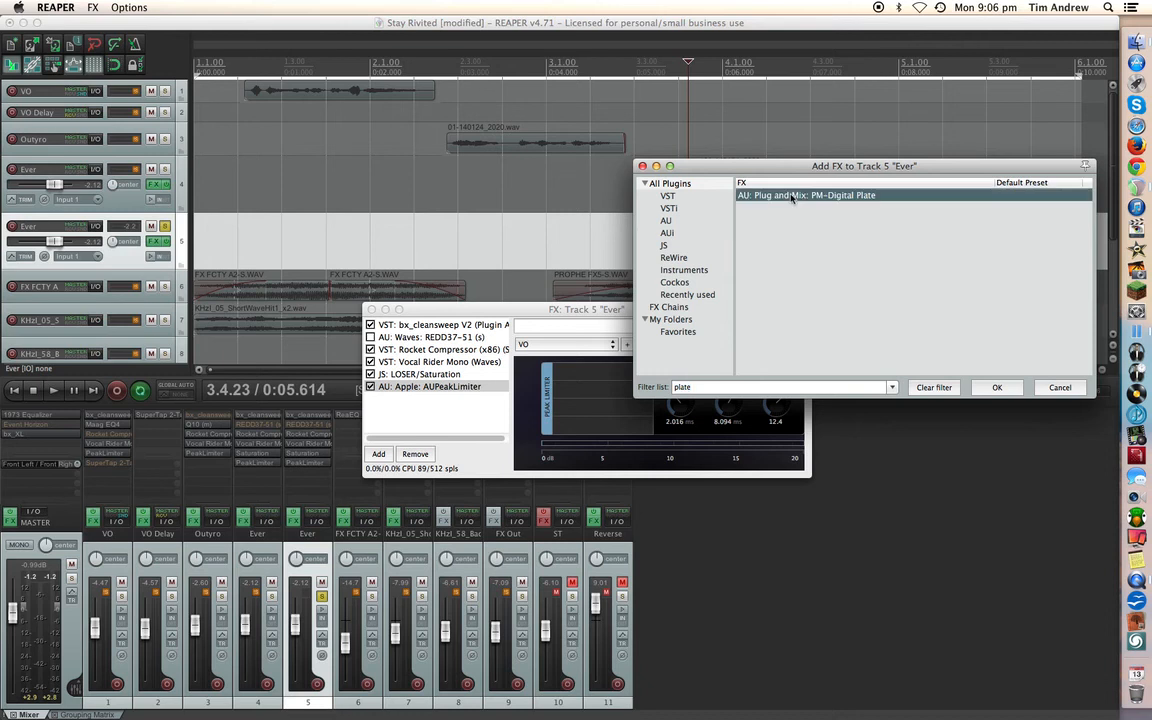
double_click(790, 197)
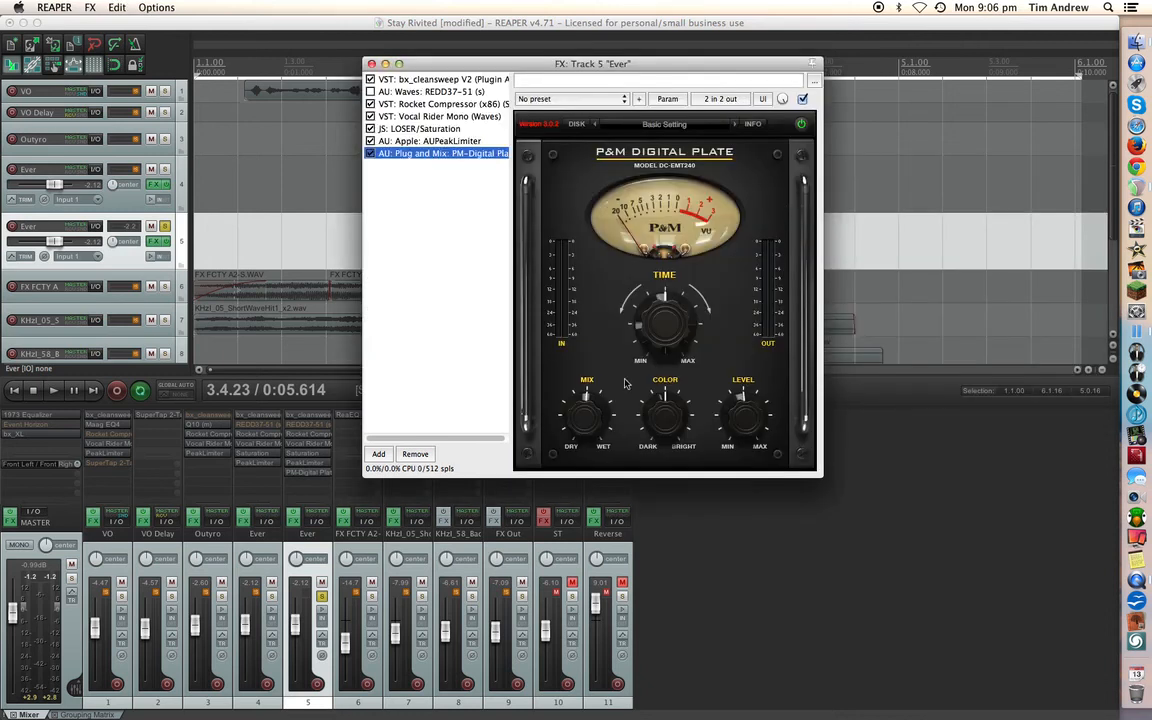
Set the Digital Plate's mix to fully wet and its time to about 1.99 sec
left_click_drag(587, 416, 593, 276)
left_click(636, 333)
left_click_drag(636, 333, 628, 334)
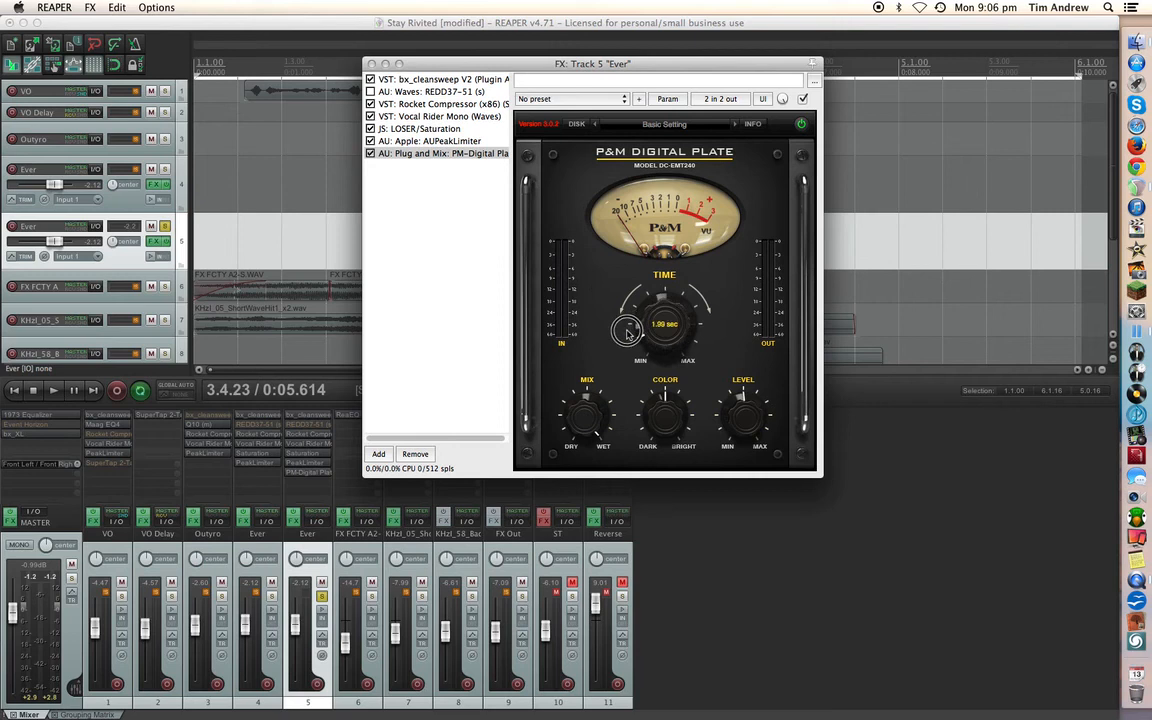
left_click(665, 421)
Audition the duplicated Ever clip with the plate reverb on, bypassed and on again to compare the sound
left_click_drag(666, 69, 712, 290)
key("space")
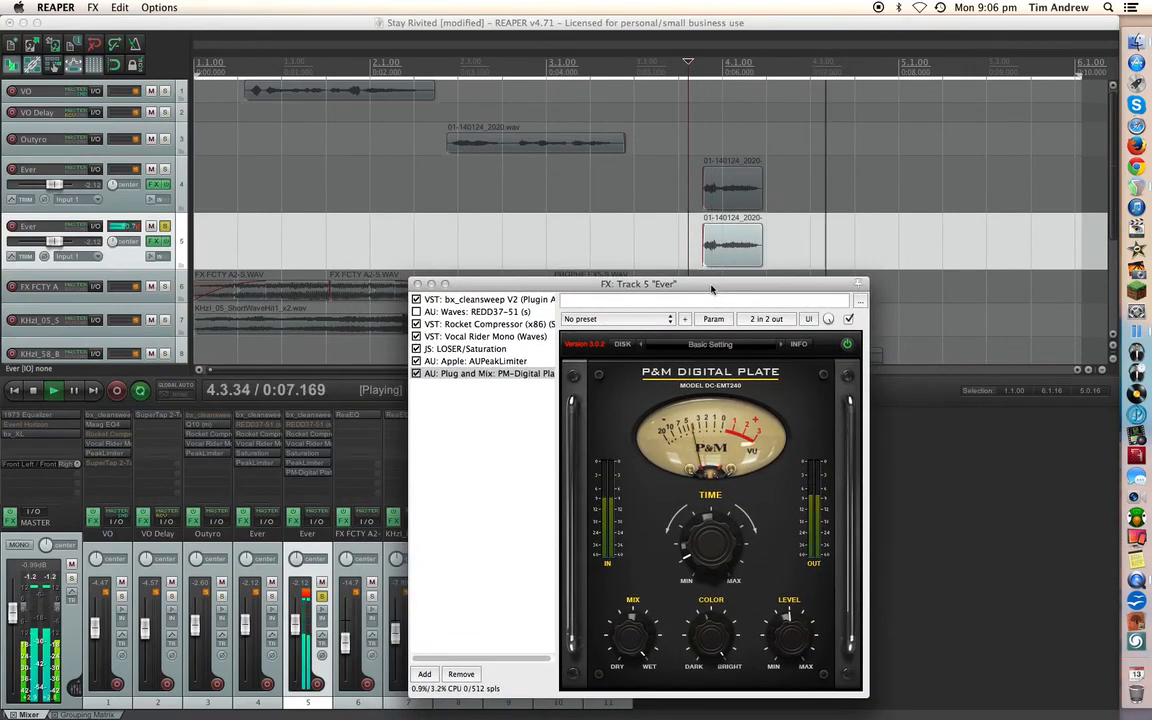
key("space")
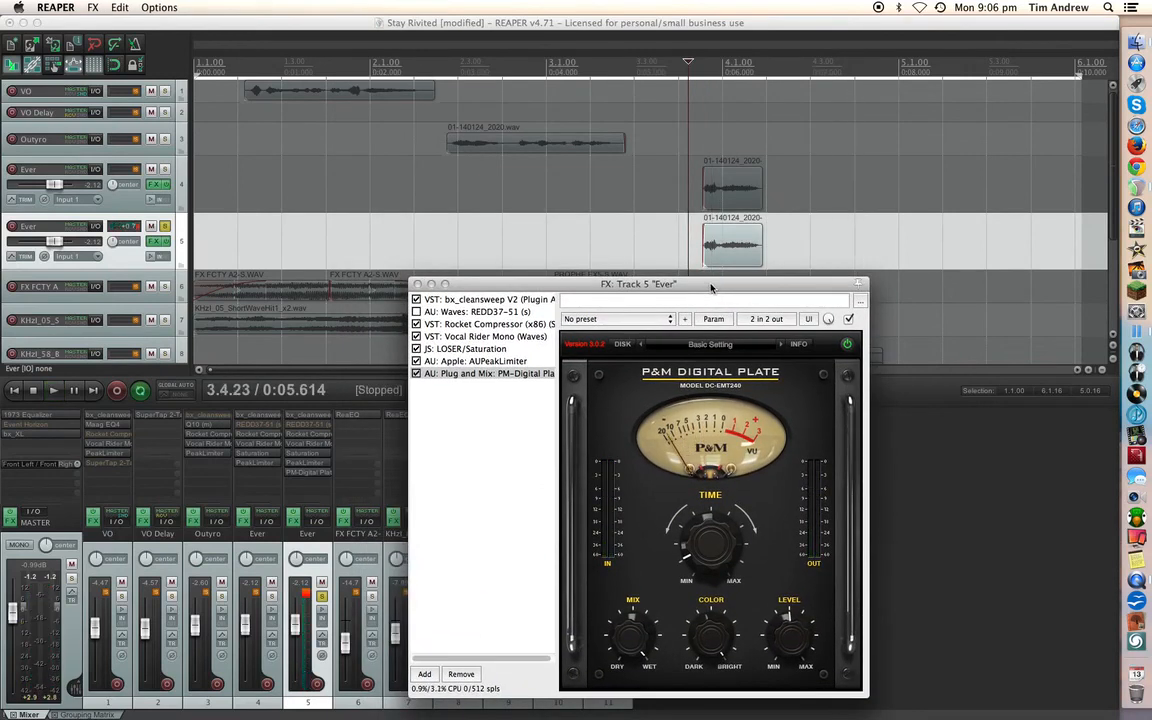
left_click(848, 319)
key("space")
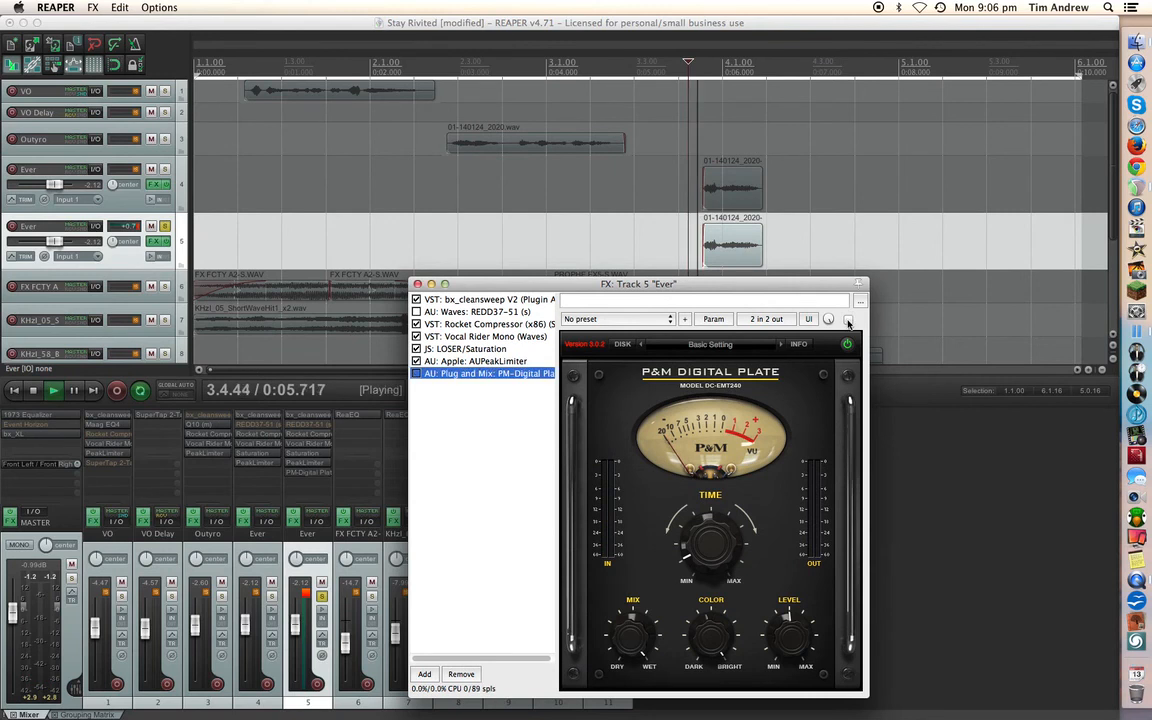
key("space")
left_click(848, 320)
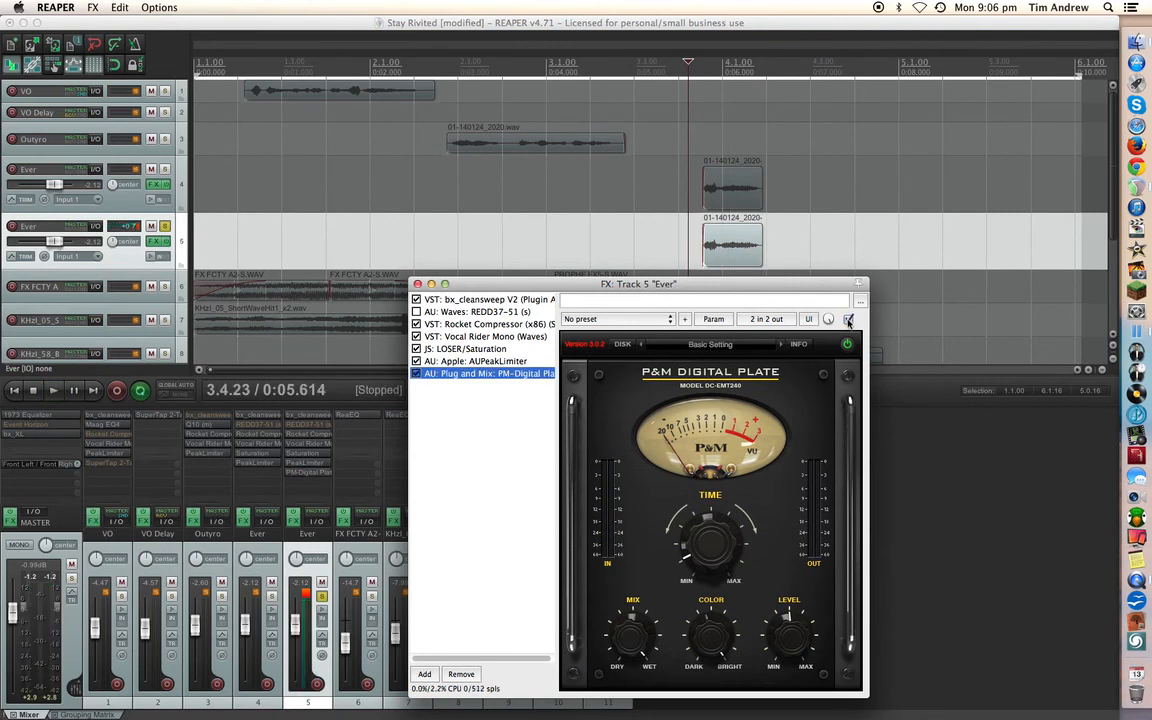
key("space")
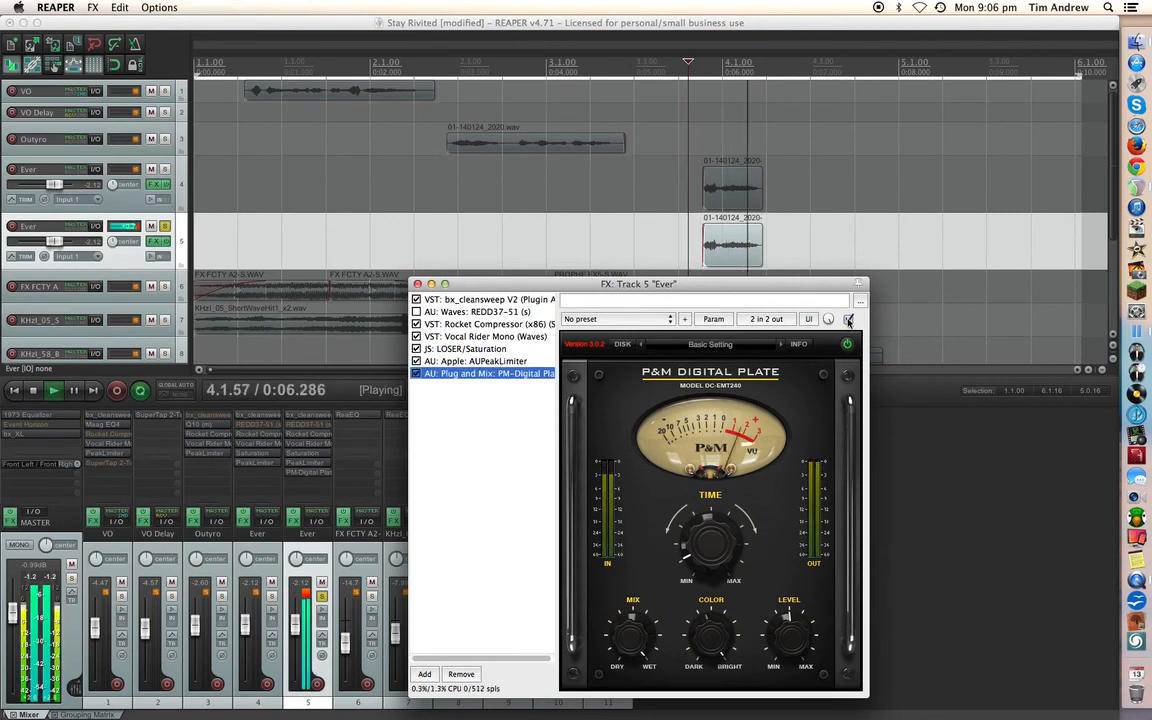
key("space")
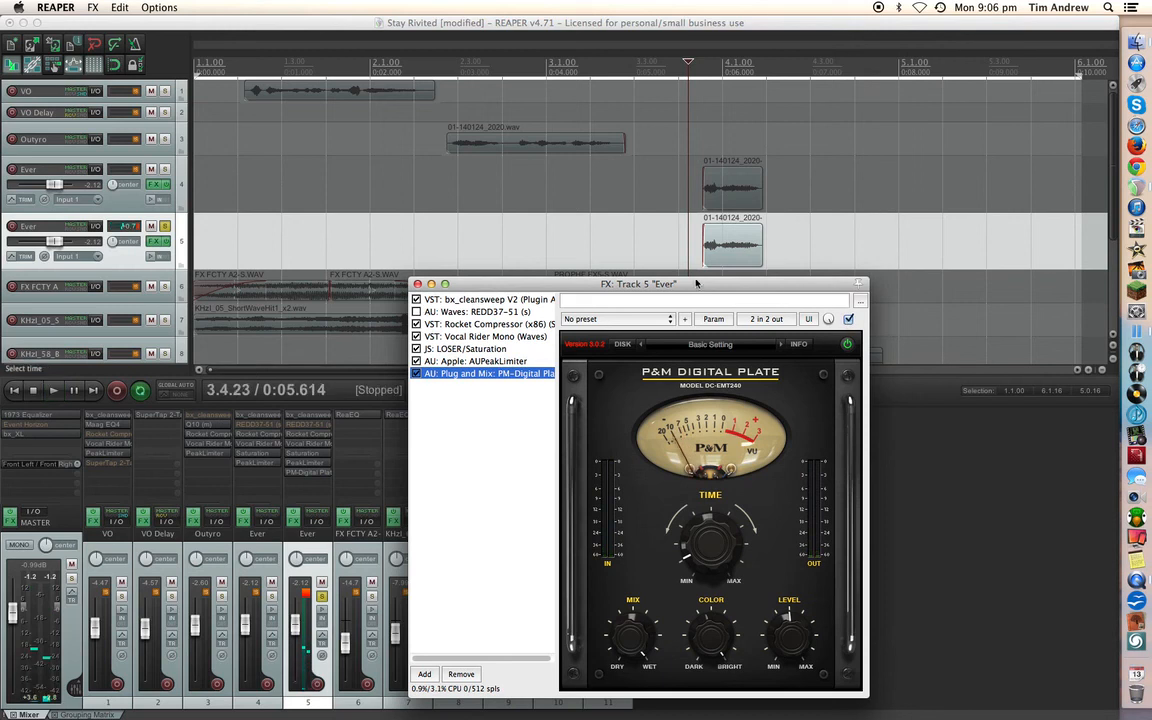
Close the effects window and render the duplicated Ever track to a mono stem track
left_click_drag(687, 287, 510, 200)
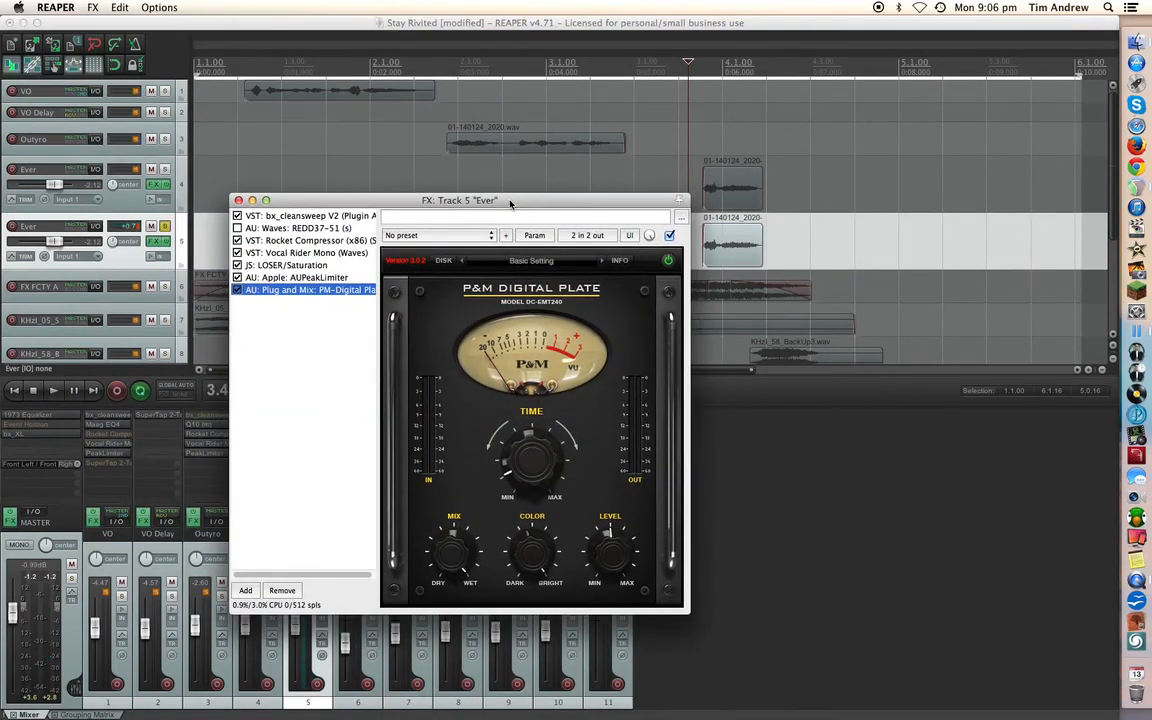
left_click(238, 200)
right_click(125, 232)
mouse_move(270, 360)
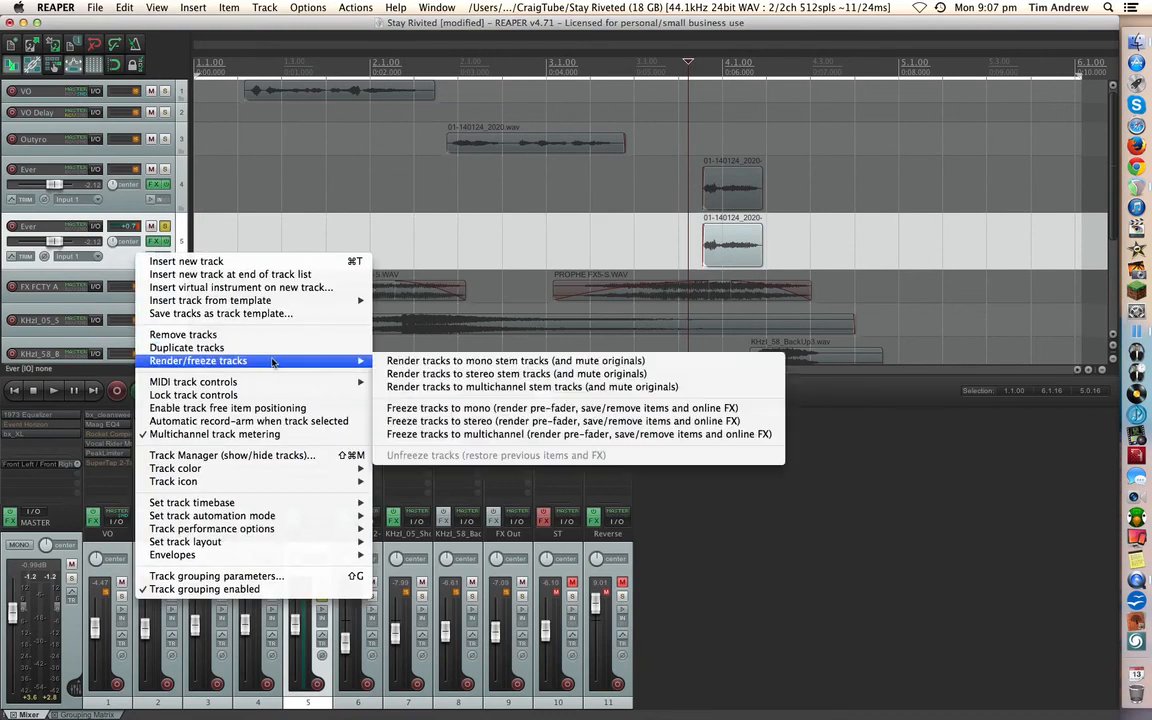
left_click(459, 362)
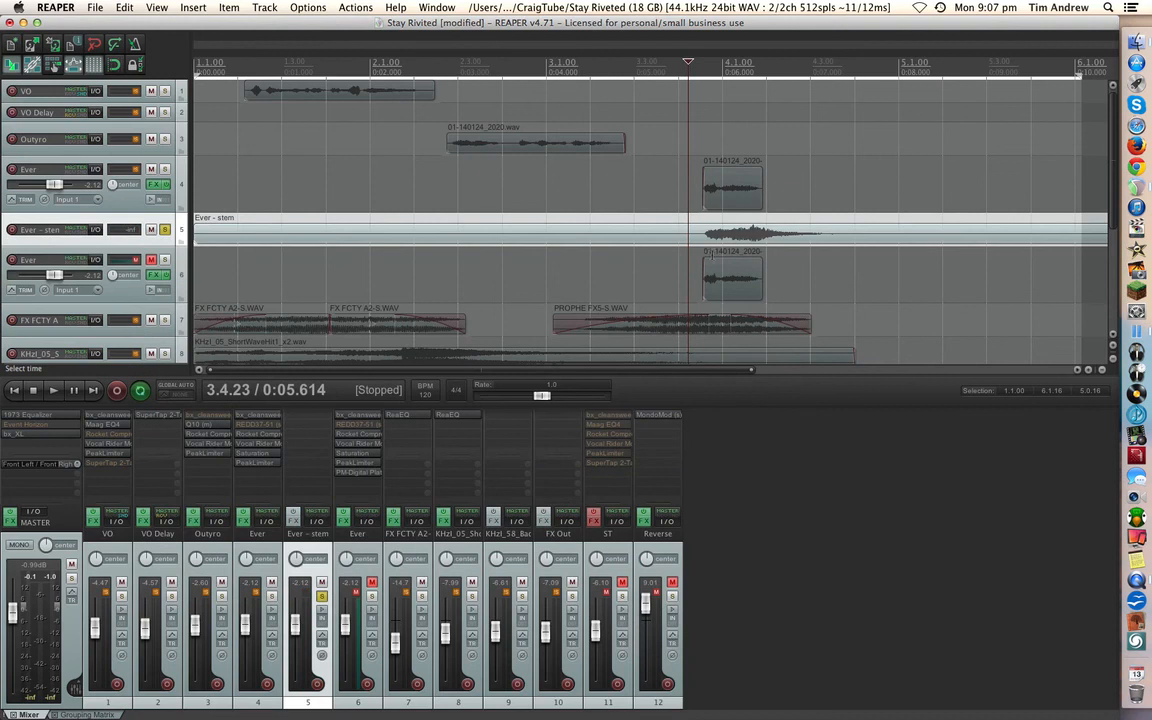
Audition the rendered Ever stem and trim its start to line up with the start of the original Ever clip
key("space")
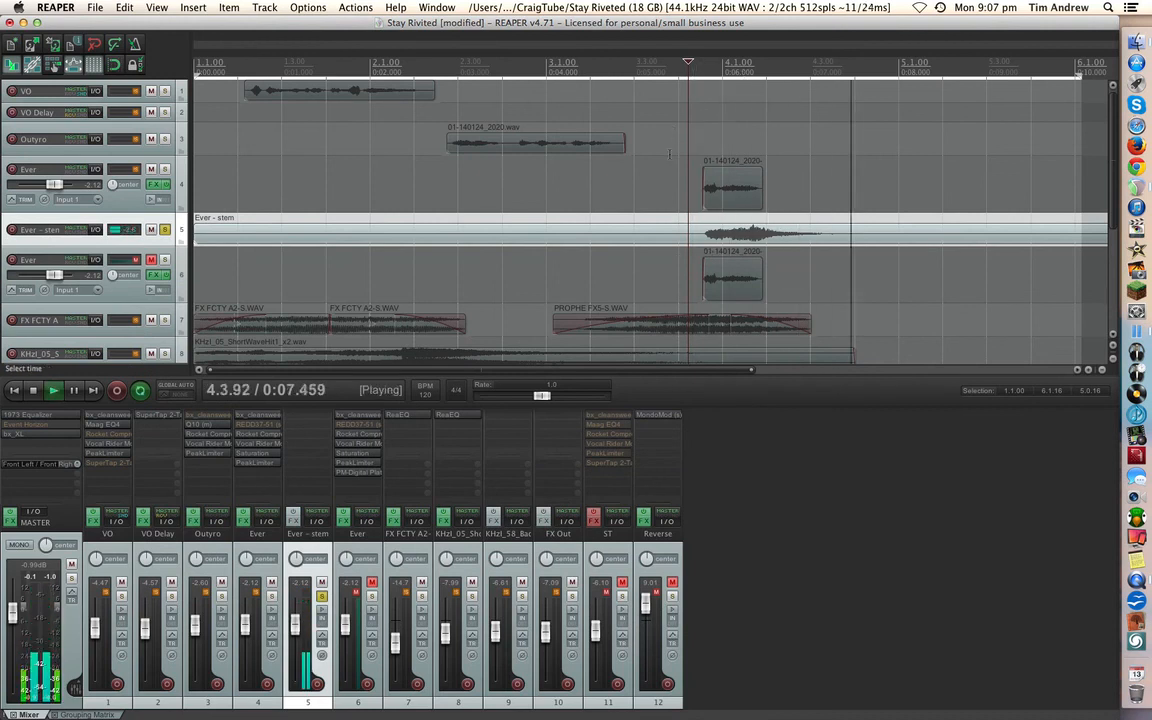
key("space")
left_click_drag(197, 230, 706, 242)
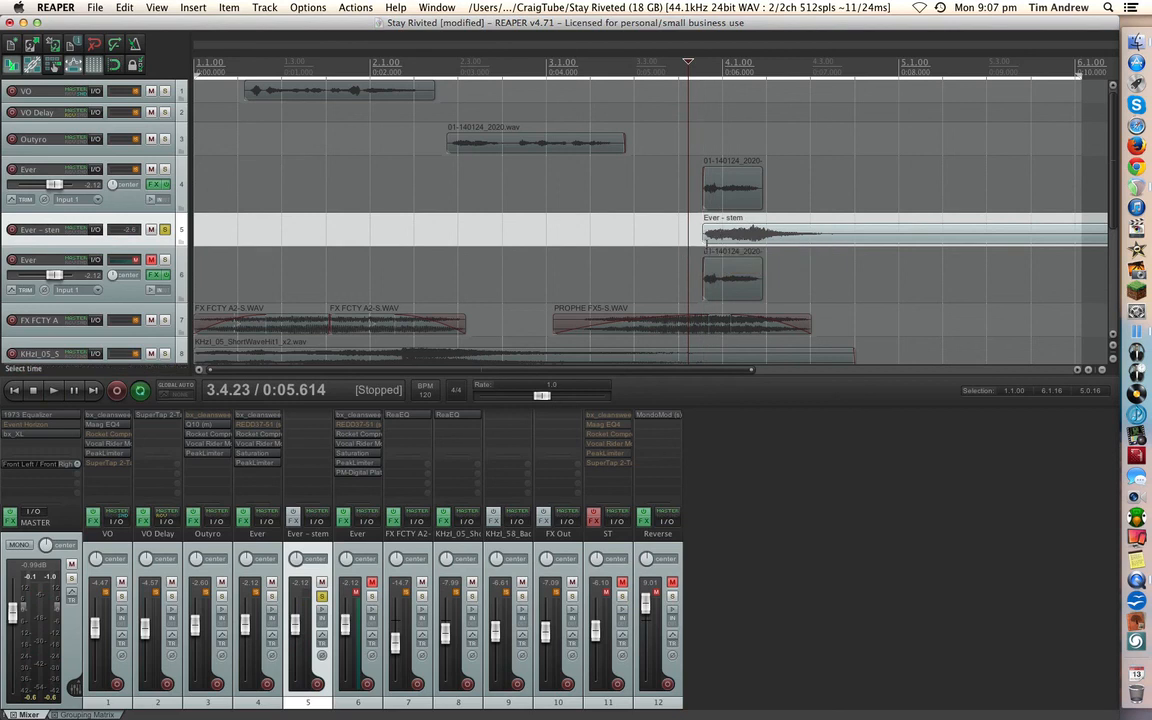
Split the Ever stem at 5.2.01, past the end of the reverb tail, and delete the remainder
left_click(848, 240)
key("space")
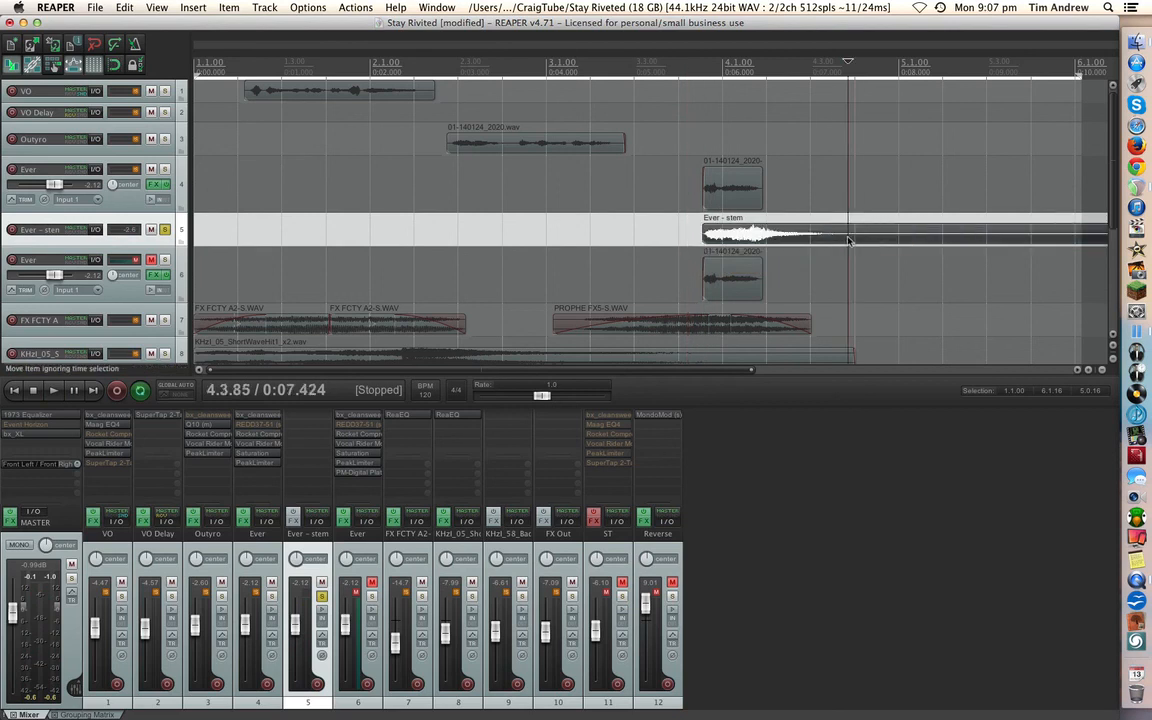
key("space")
left_click(943, 243)
key("s")
key("Delete")
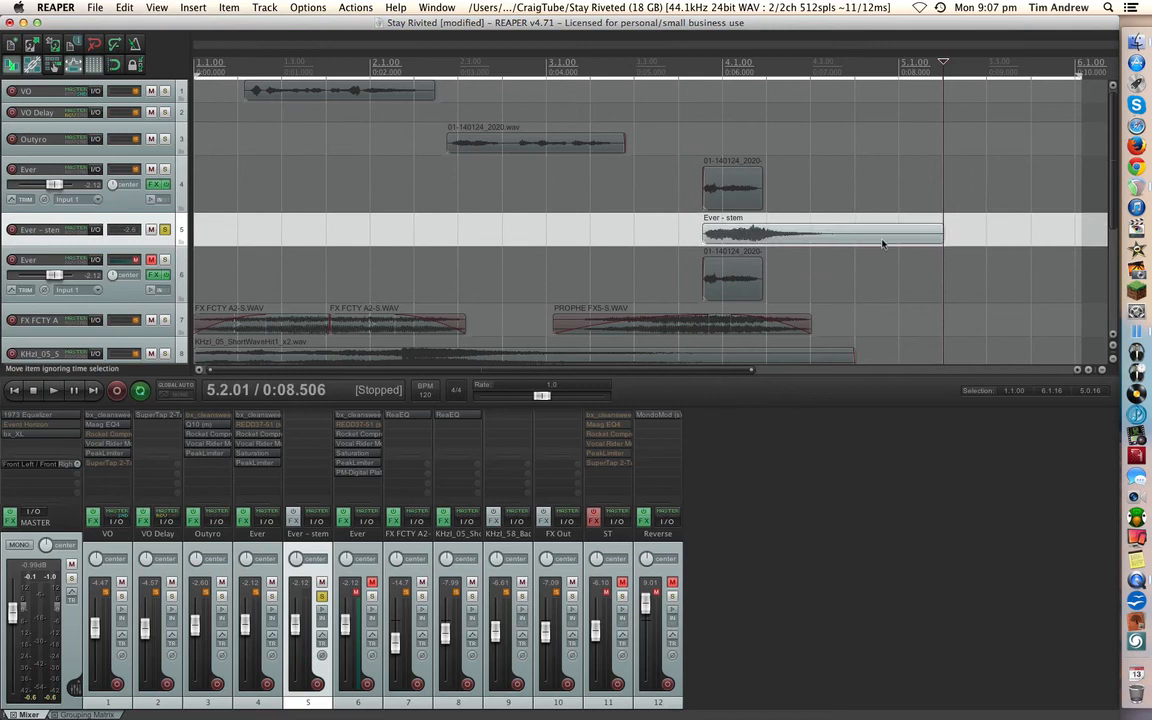
Solo the original Ever track alongside the stem and audition both from 3.4.15
left_click(165, 169)
left_click(685, 61)
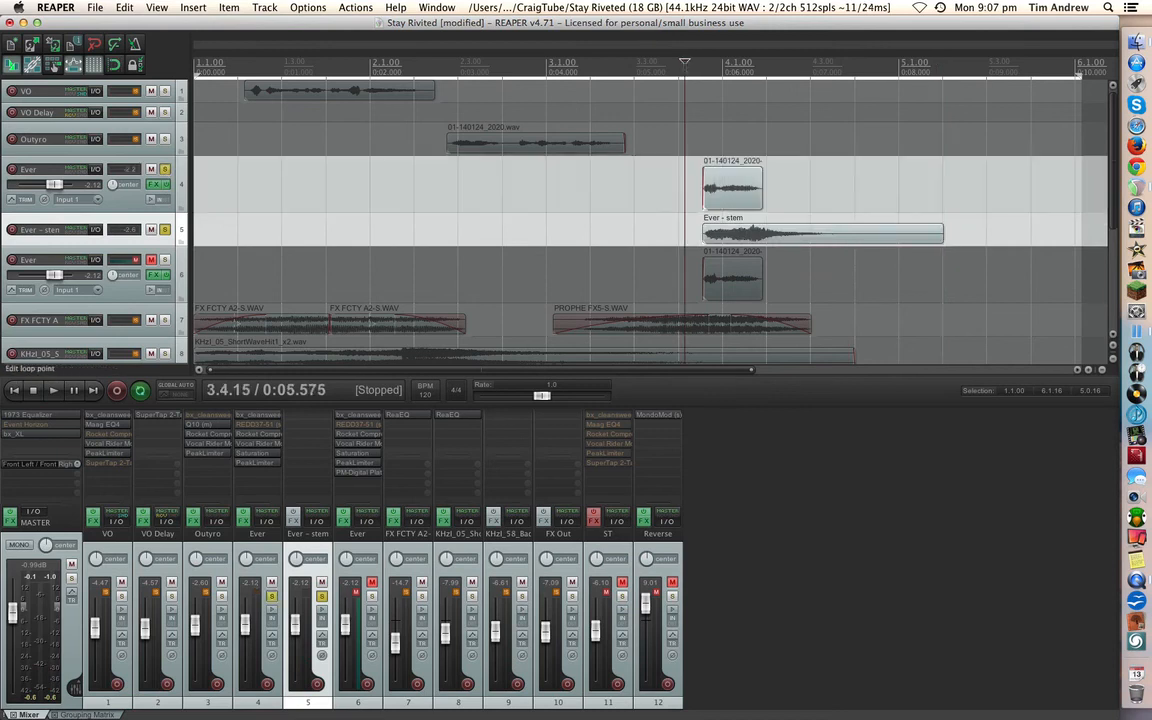
key("space")
key("space")
Reverse the Ever stem's active take and move it so its end lines up with the original Ever clip's end
left_click(757, 236)
right_click(757, 236)
mouse_move(784, 246)
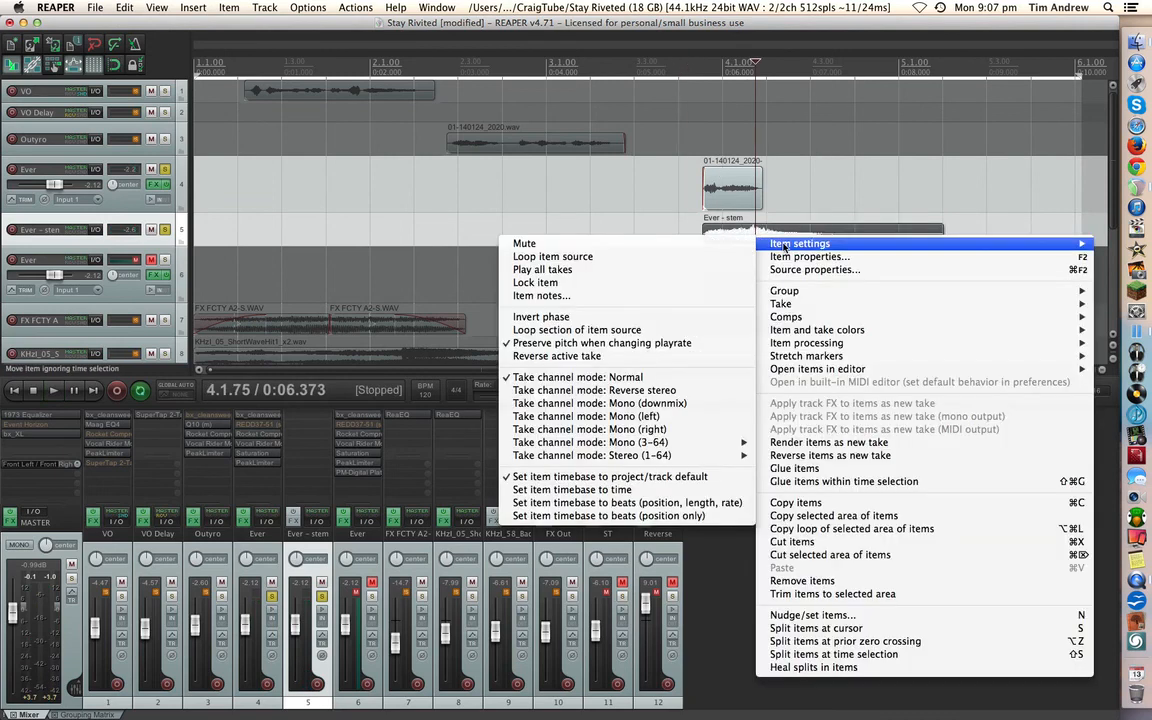
left_click(683, 357)
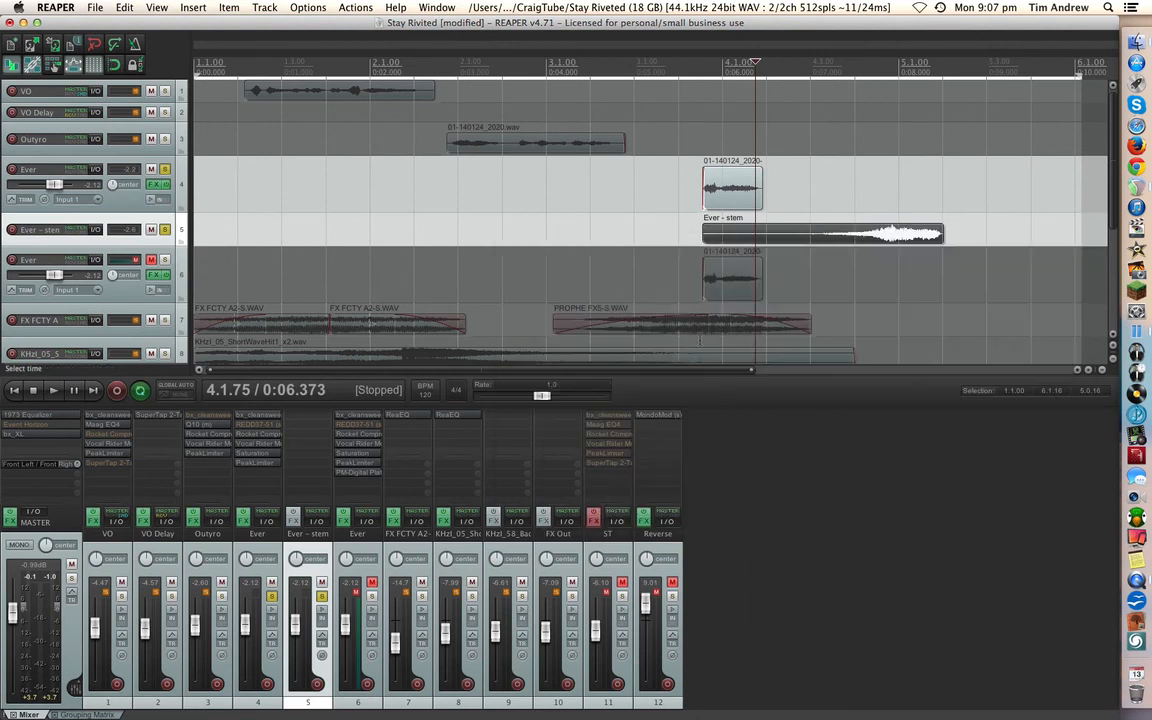
left_click_drag(907, 232, 722, 233)
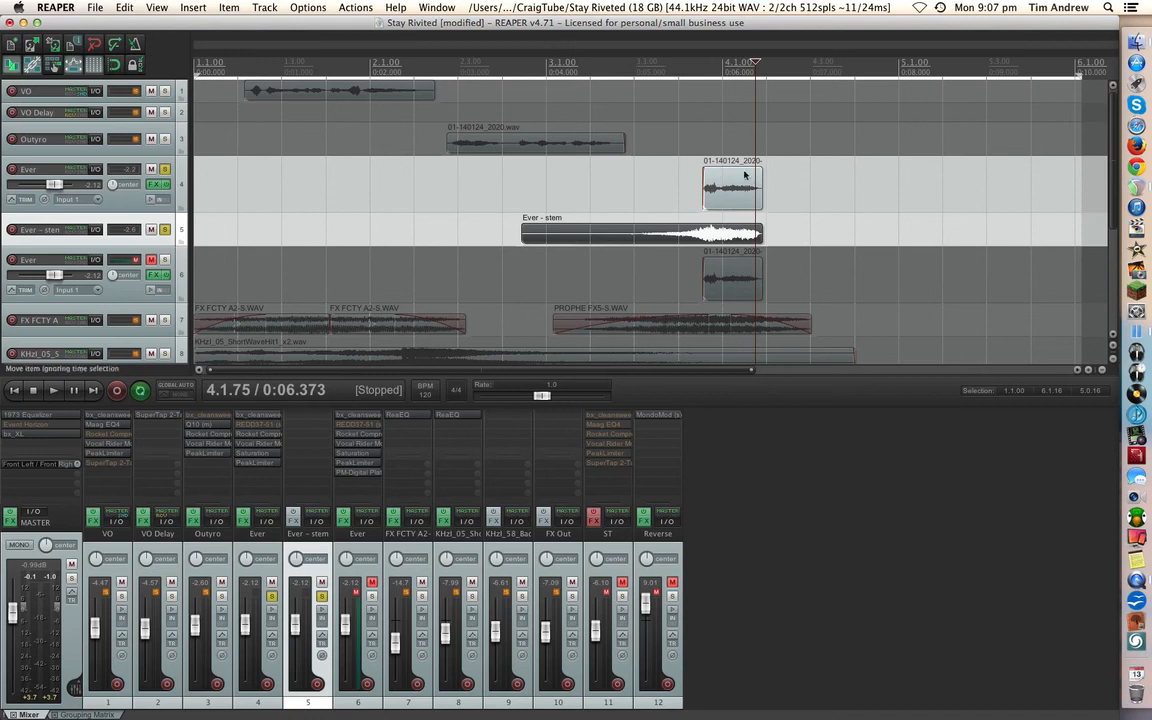
Audition the reversed stem together with the original Ever clip from 3.2.35
left_click(605, 72)
key("space")
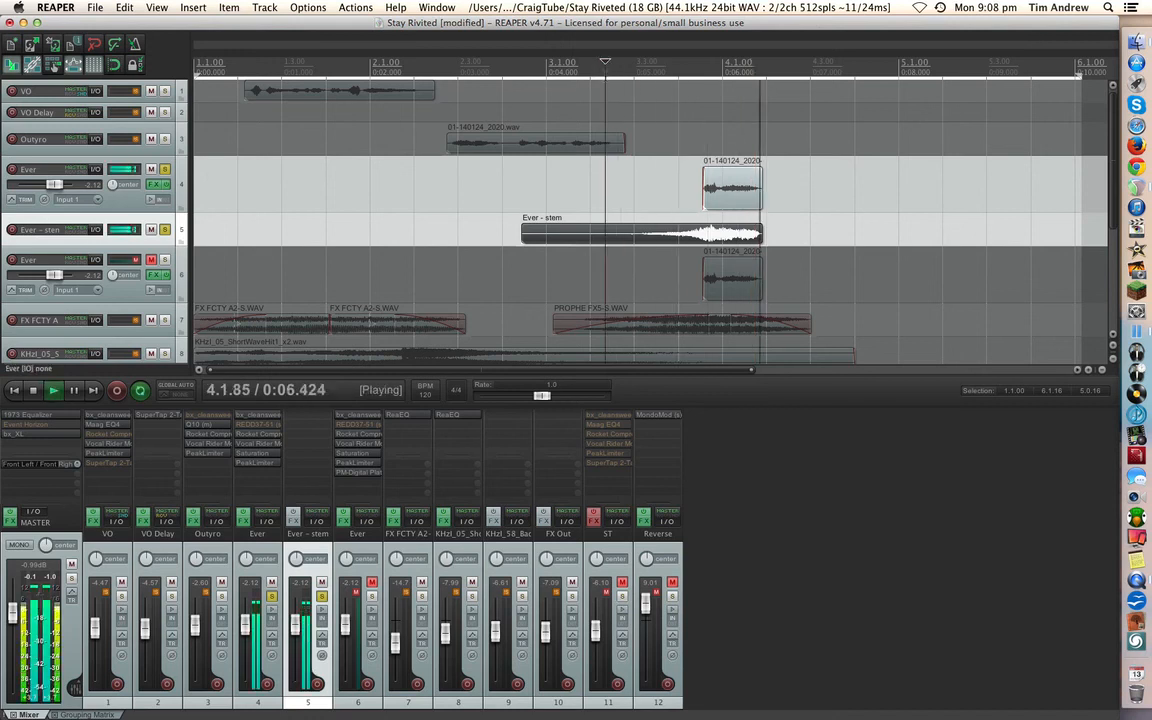
key("space")
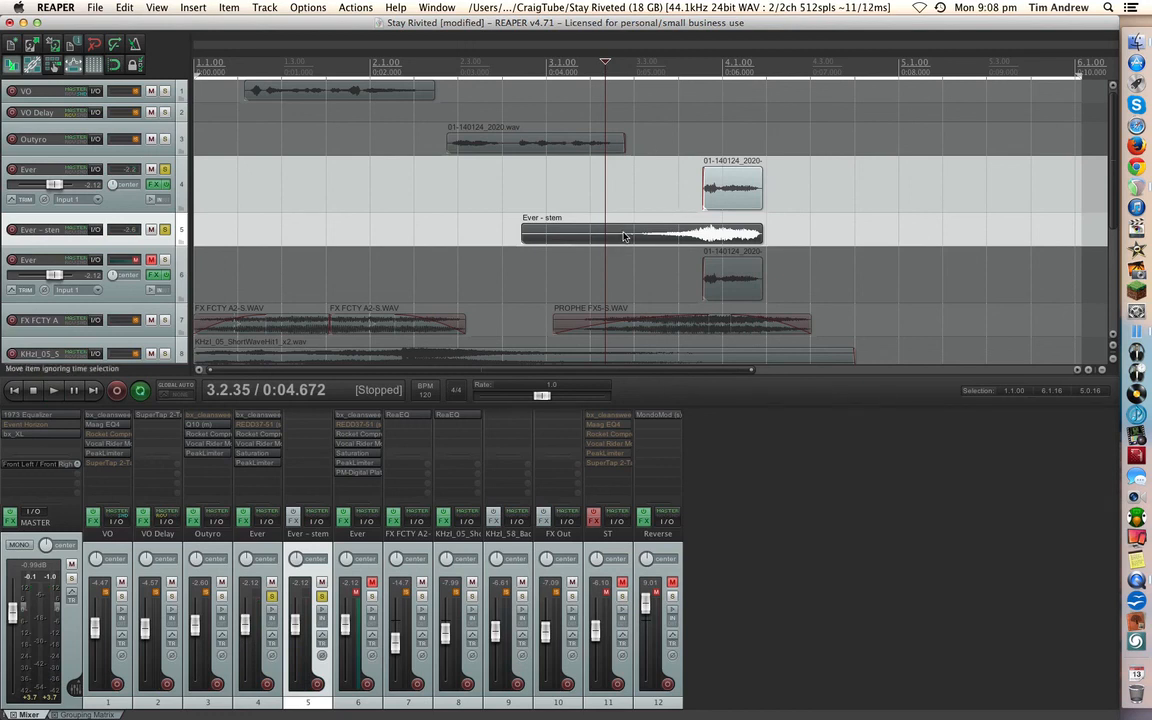
Unsolo the original Ever track and the stem track, and play the full mix from the start
left_click(167, 169)
left_click(164, 228)
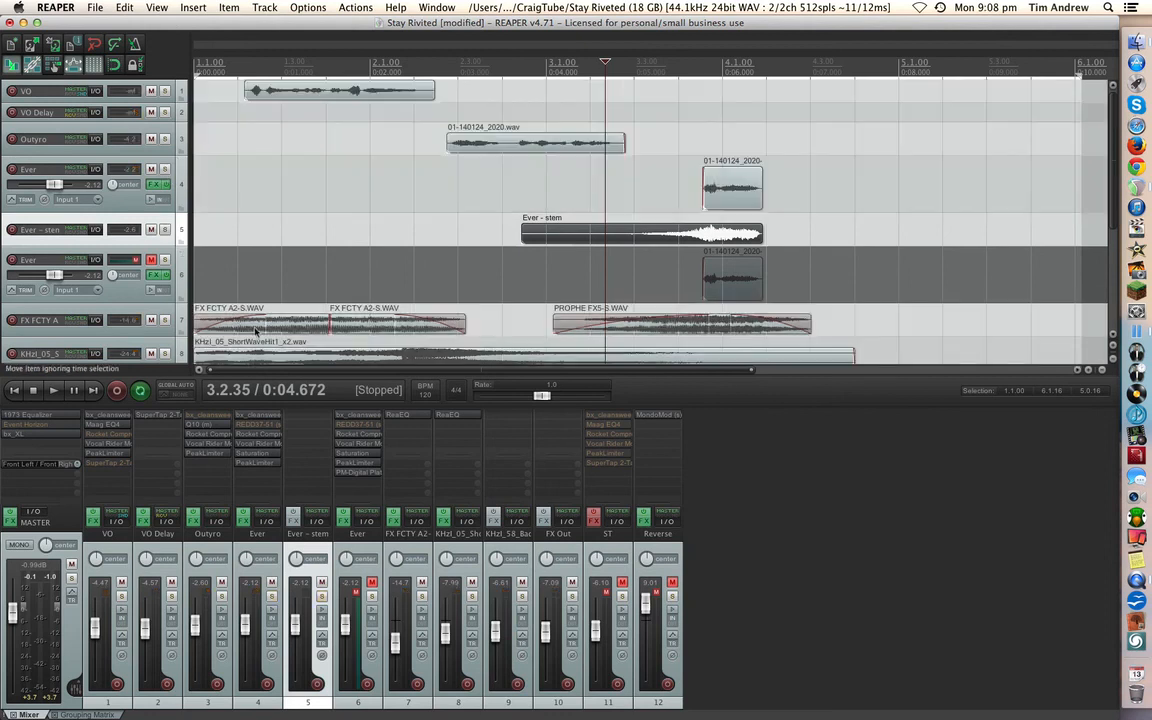
left_click(13, 390)
key("space")
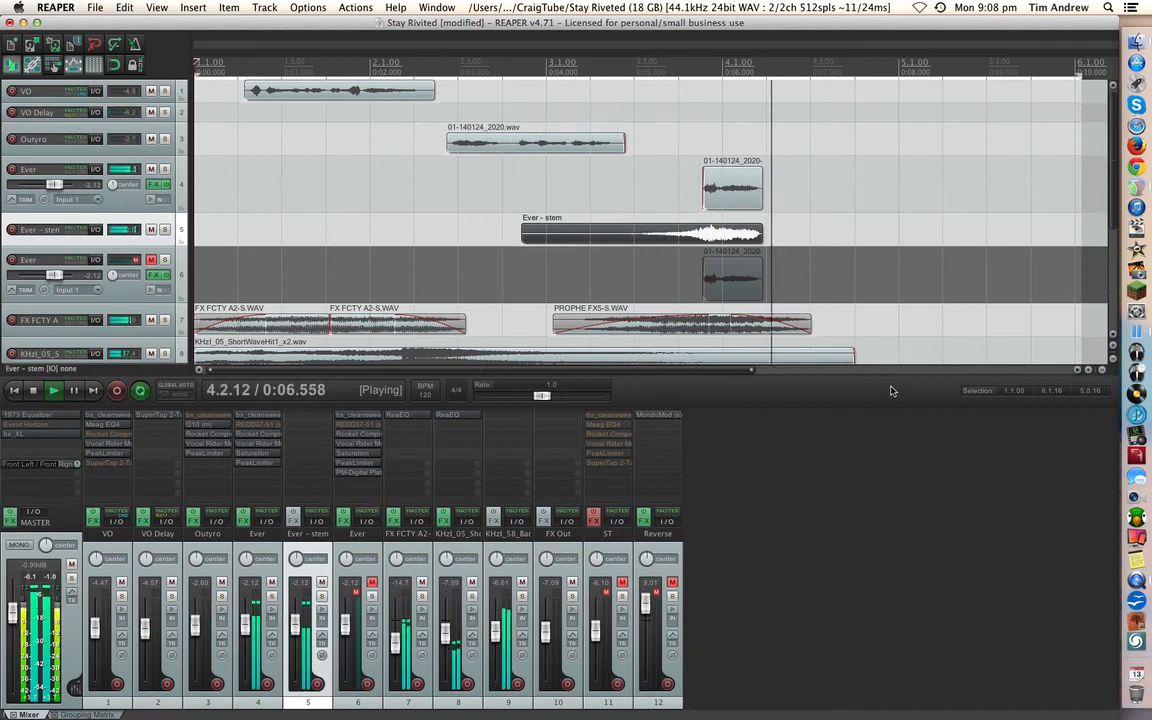
key("space")
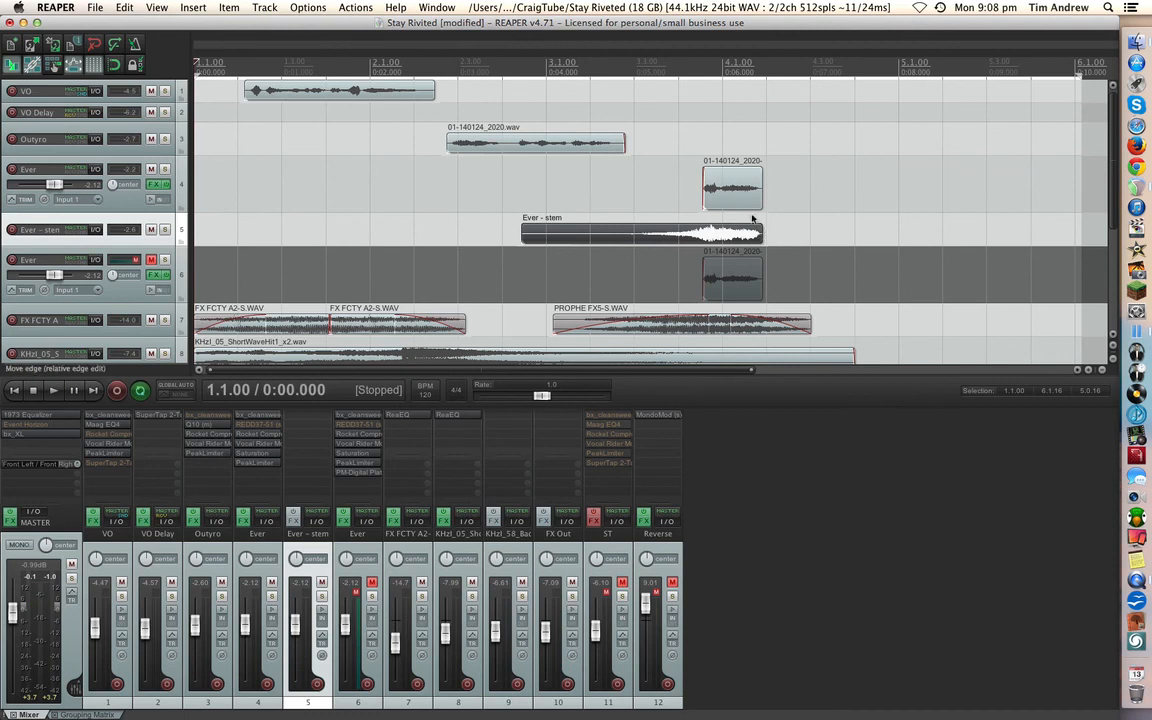
Trim the reversed stem's end to just after the original Ever clip begins and play the mix from 2.4.42
left_click_drag(763, 234, 711, 234)
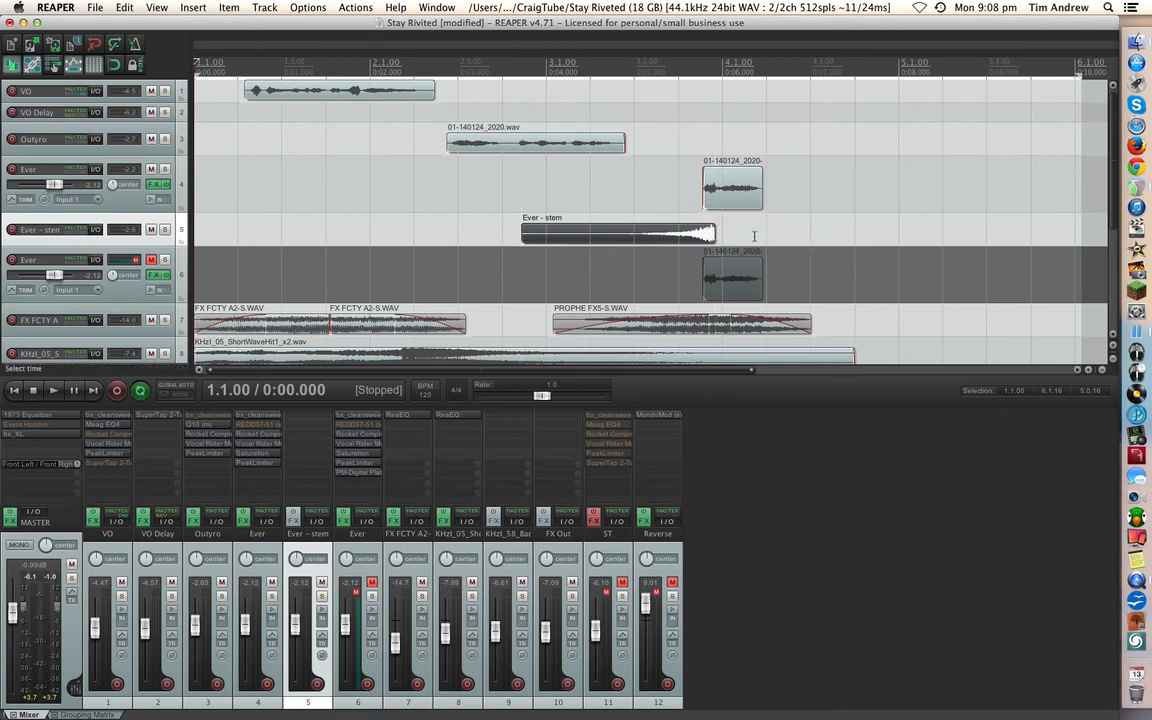
mouse_move(345, 625)
left_click(519, 68)
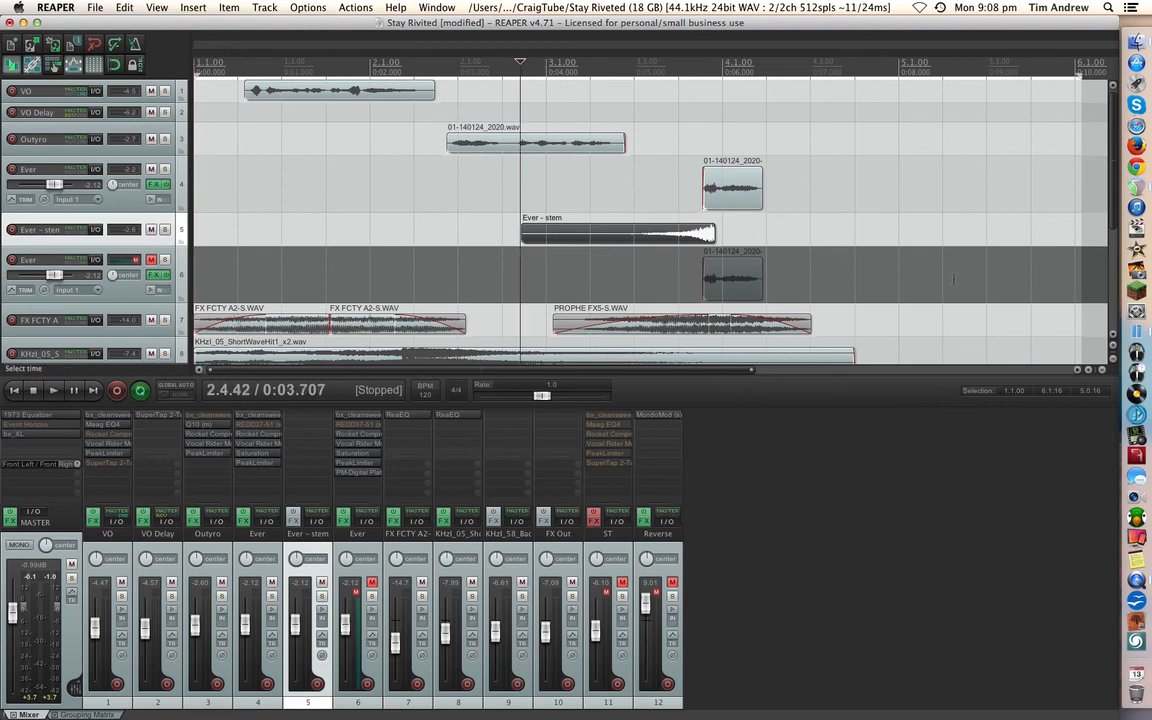
key("space")
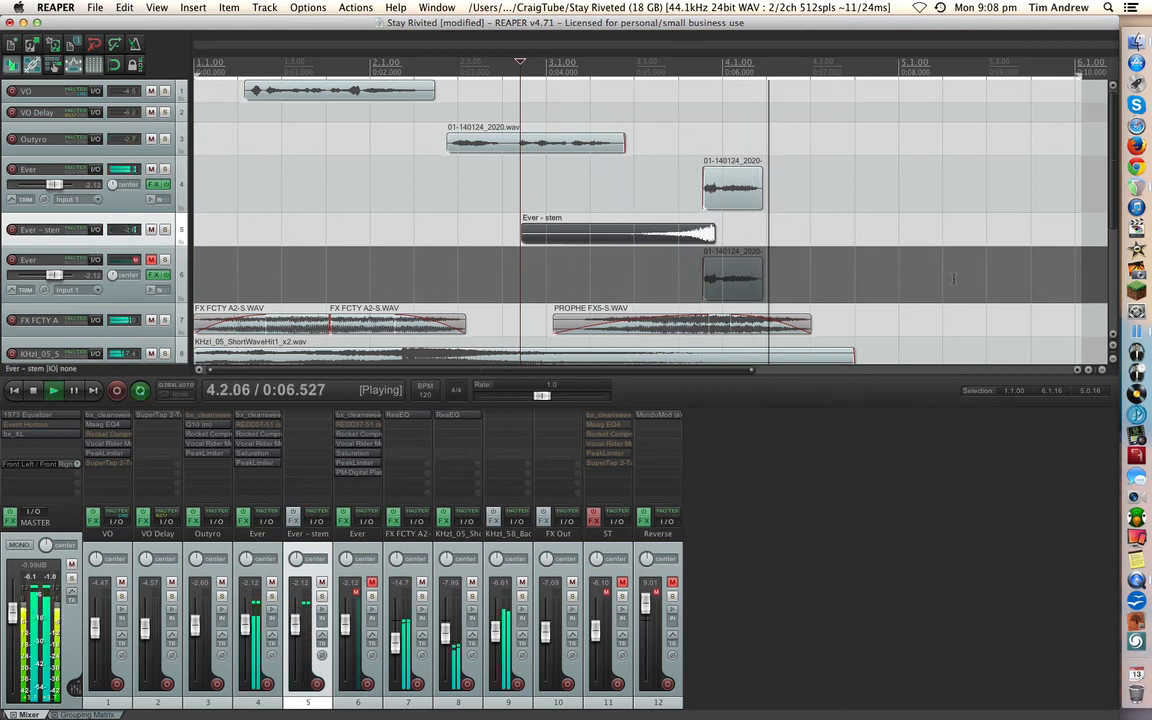
Stop playback, raise the muted Ever track's volume to -0.75 dB, and audition the mix from 2.4.42
key("space")
left_click_drag(347, 628, 345, 625)
scroll(345, 625, "up", 3)
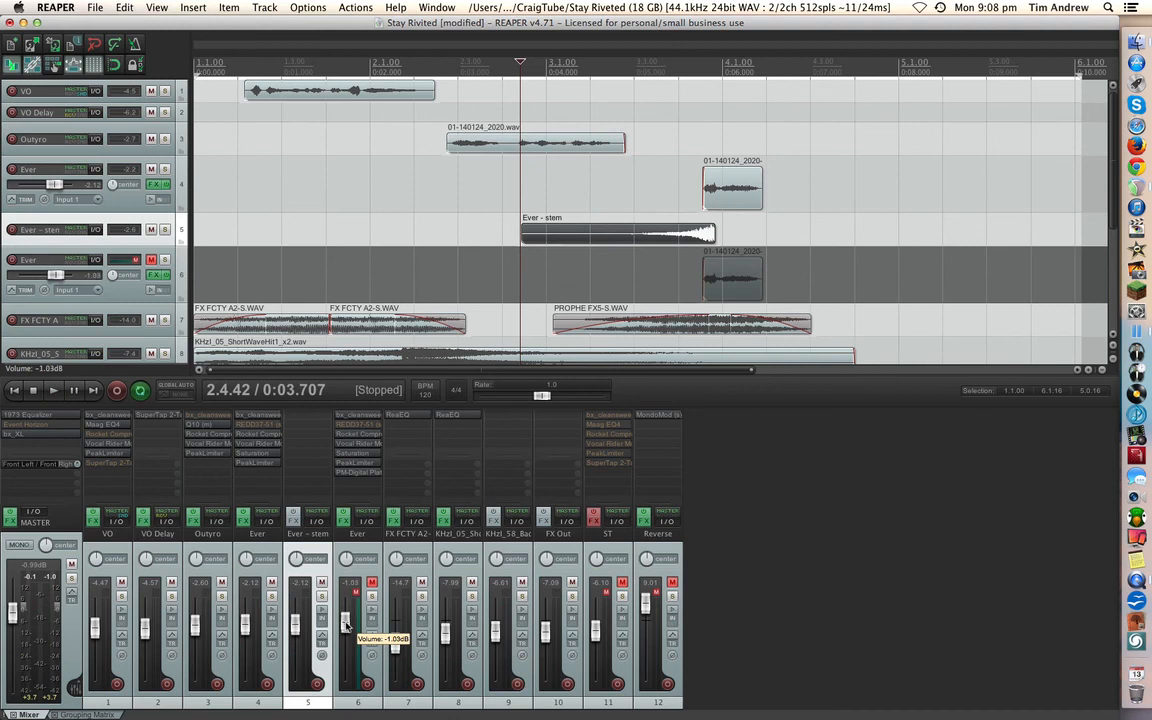
key("space")
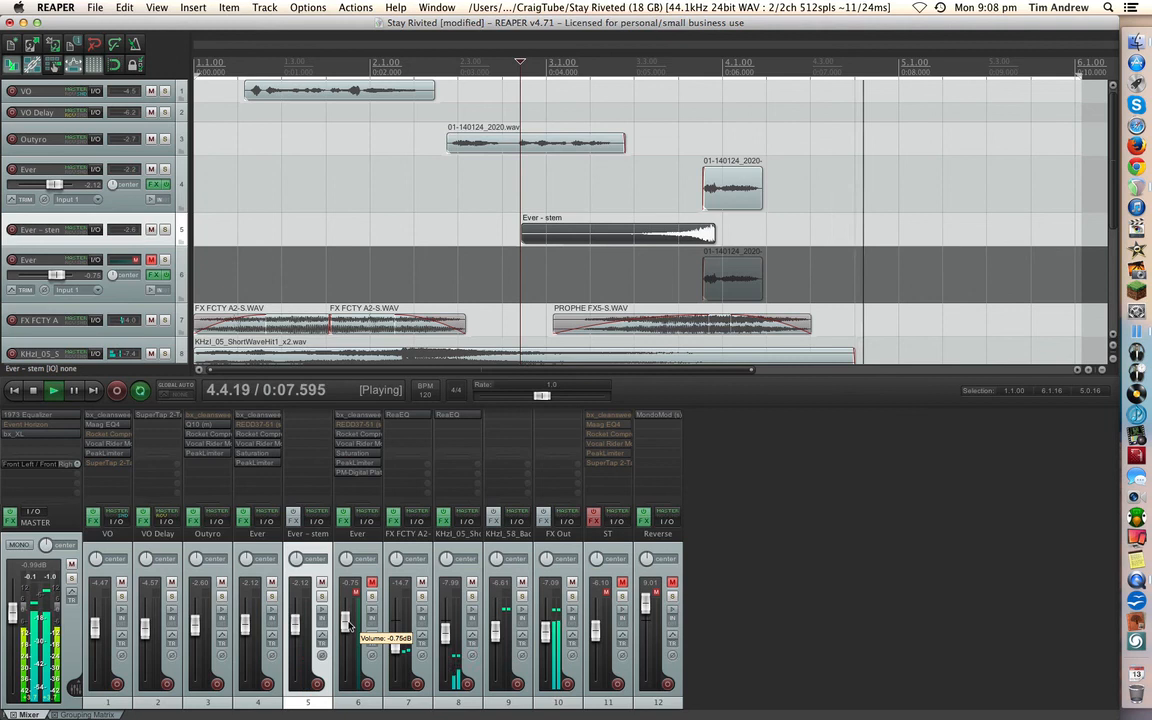
key("space")
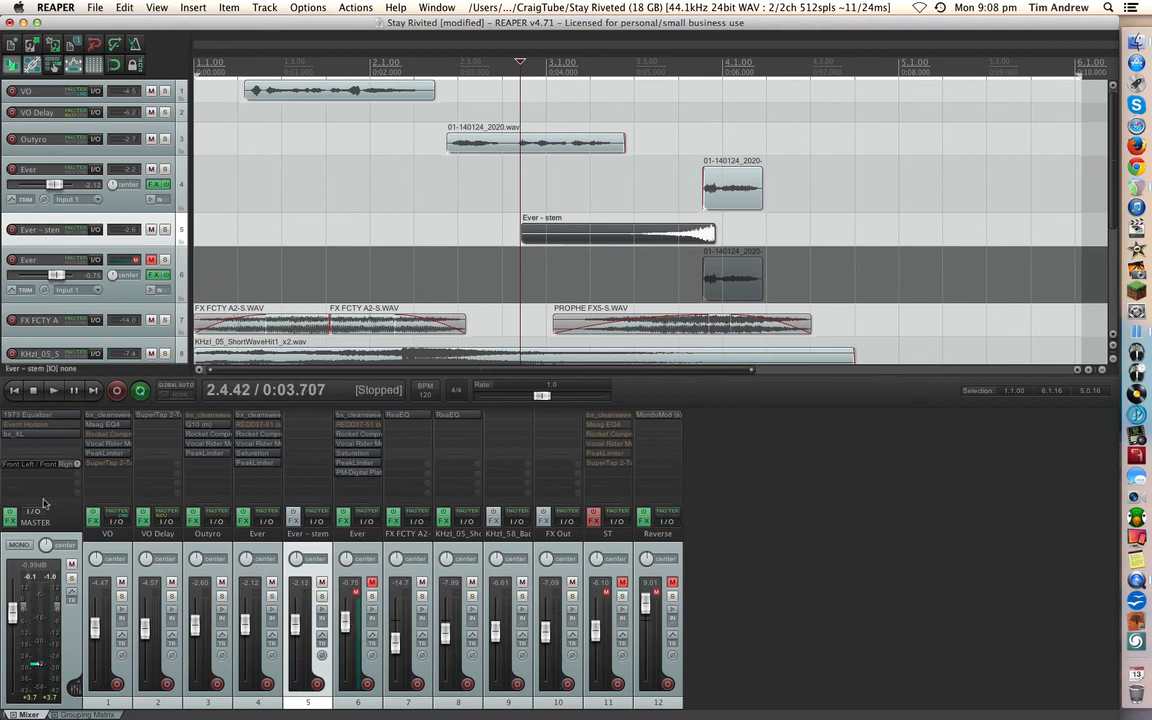
Play the full mix from the project start through the reversed stem and the Ever clip, and stop playback
left_click(15, 392)
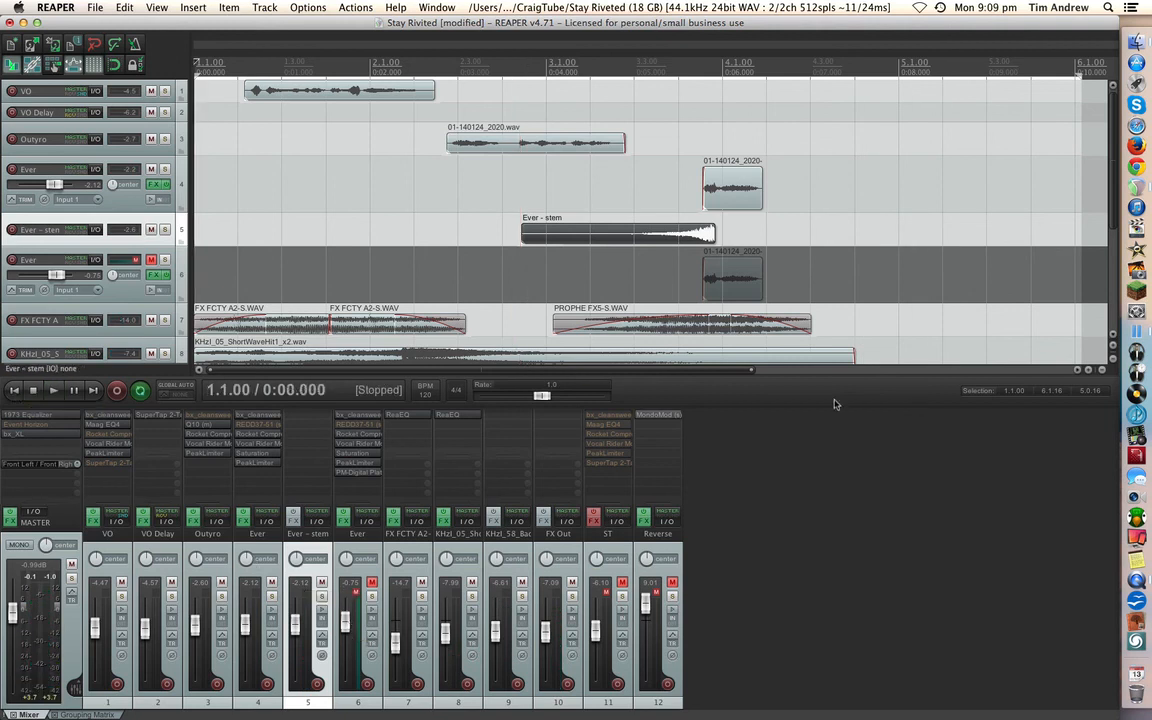
key("space")
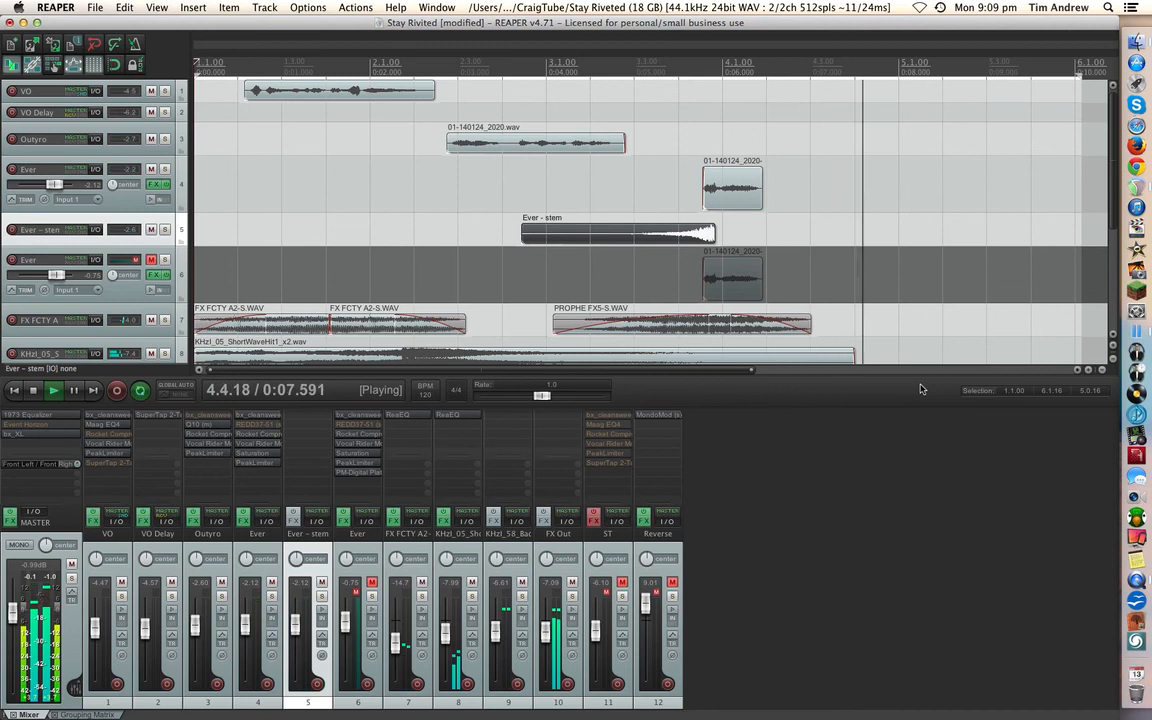
key("space")
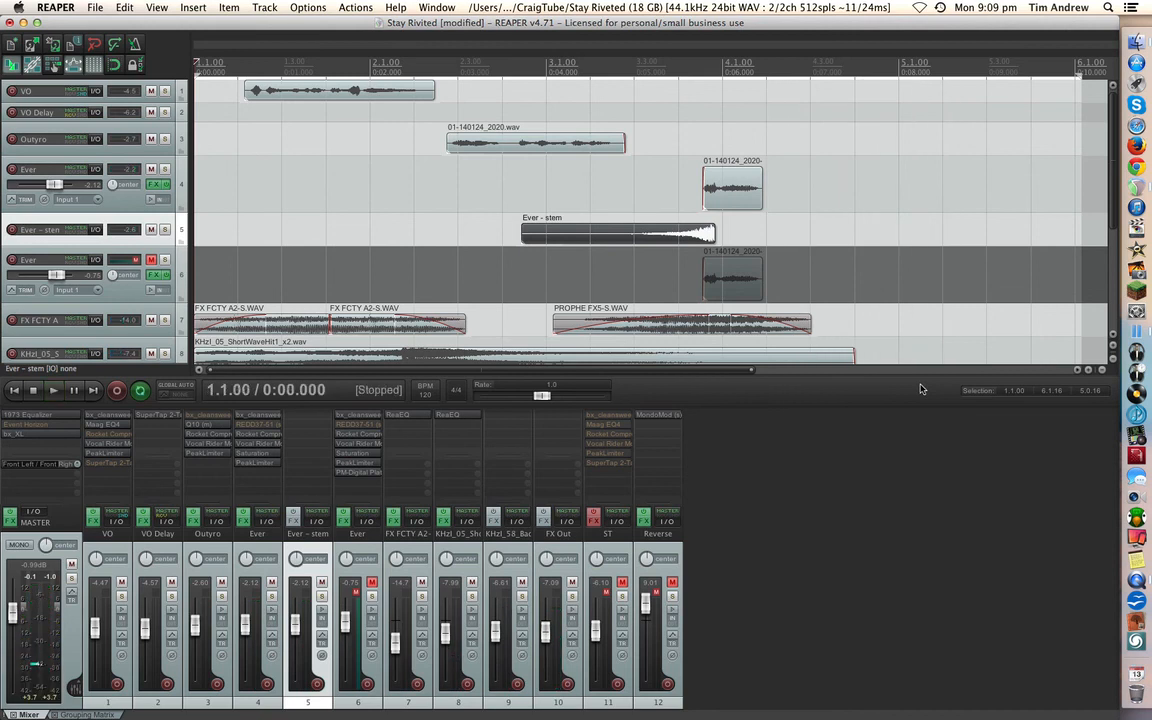